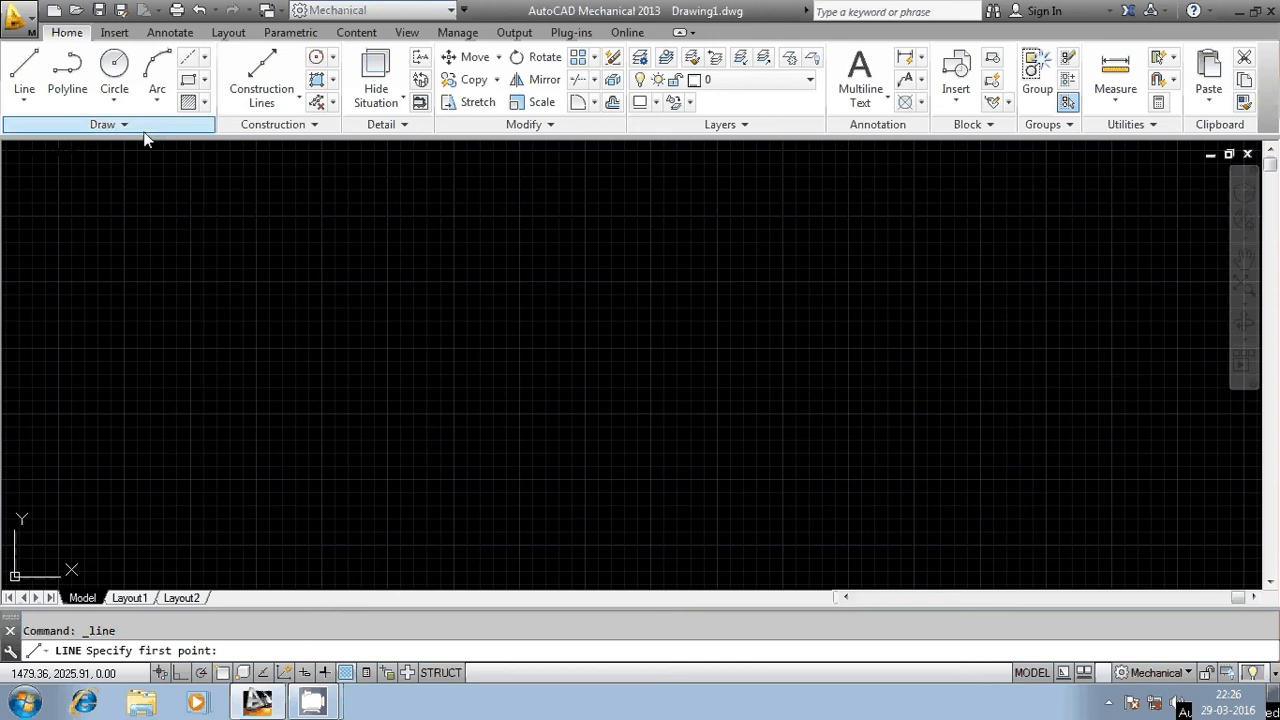
Draw a single diagonal line rising from the lower-left area to the upper middle of the drawing.
left_click(129, 126)
left_click(24, 104)
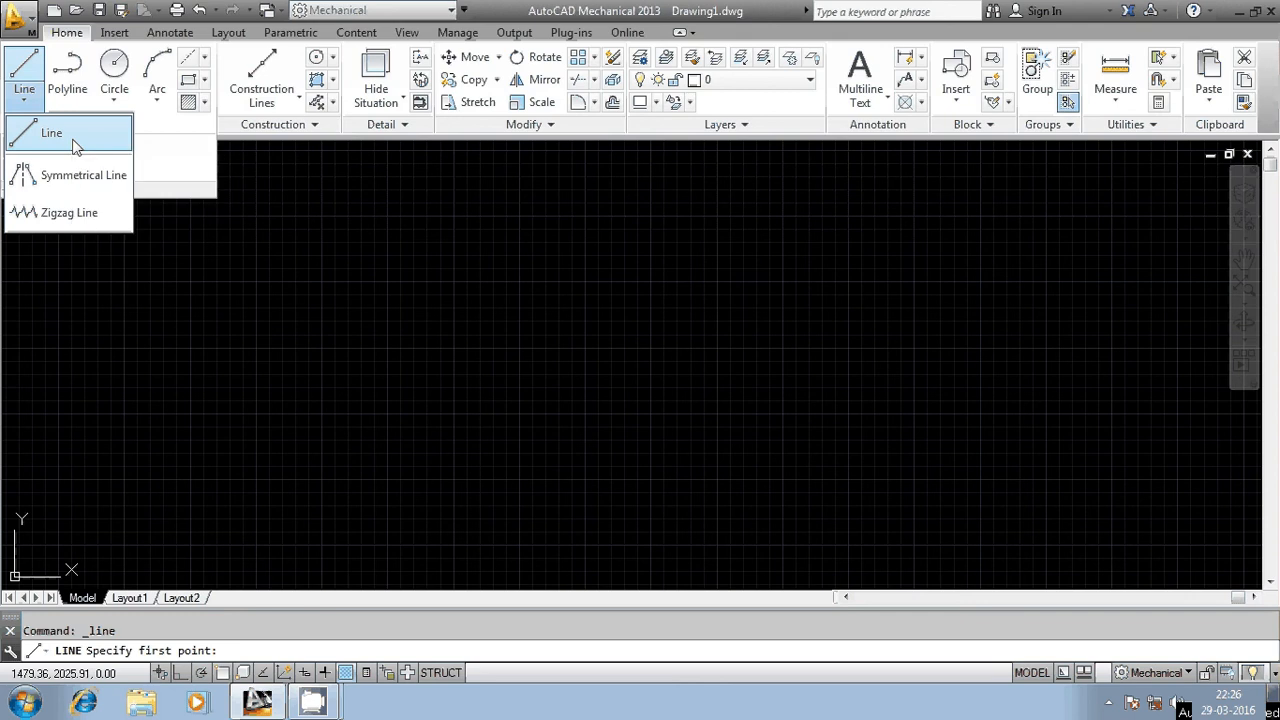
left_click(60, 133)
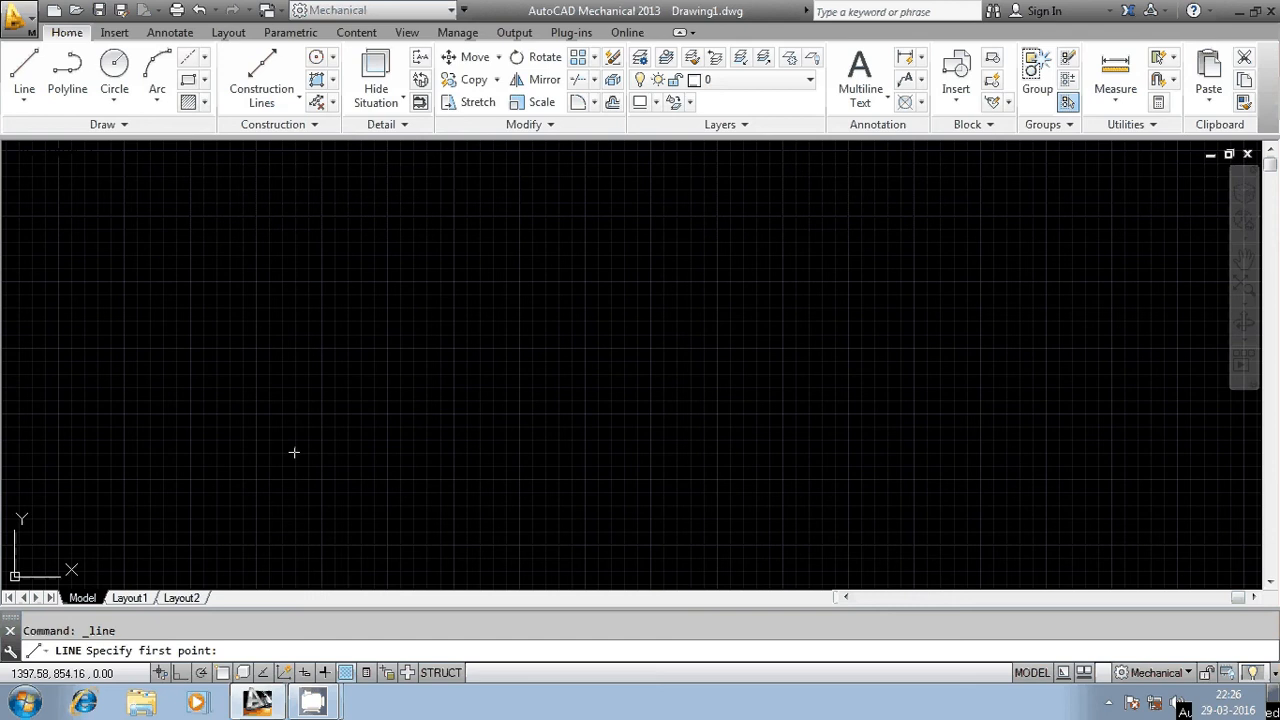
left_click(242, 456)
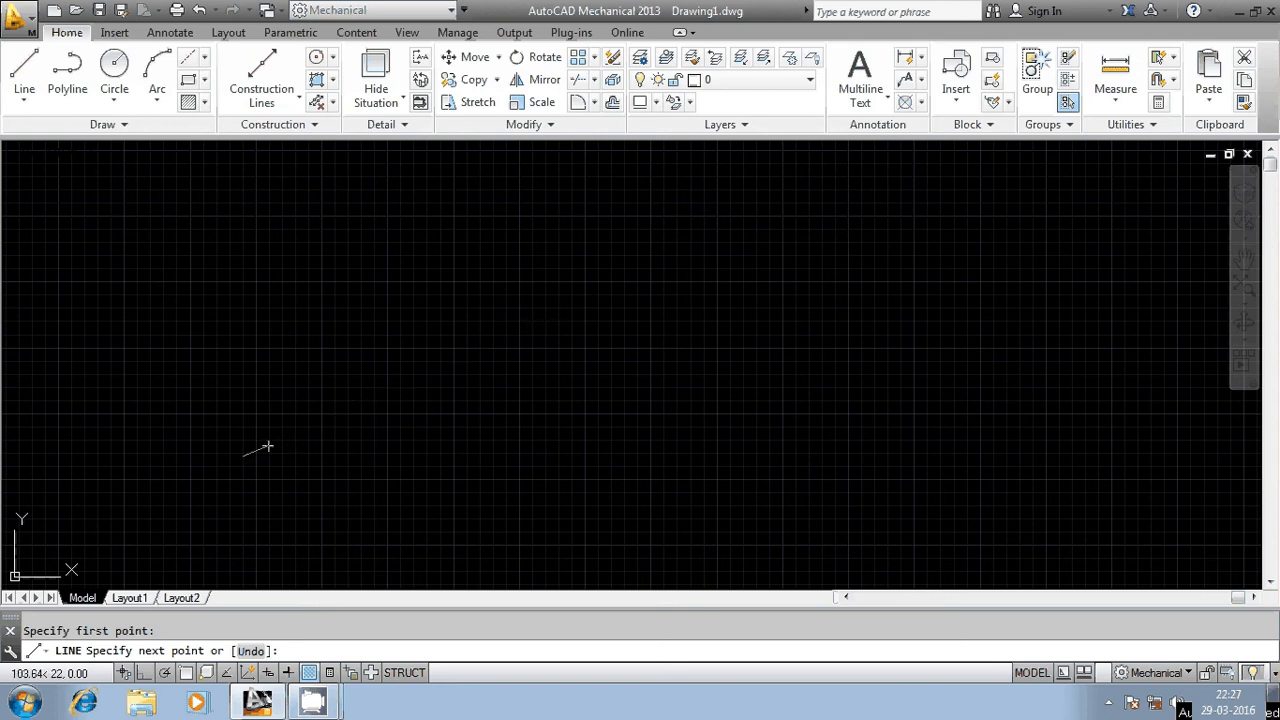
left_click(500, 257)
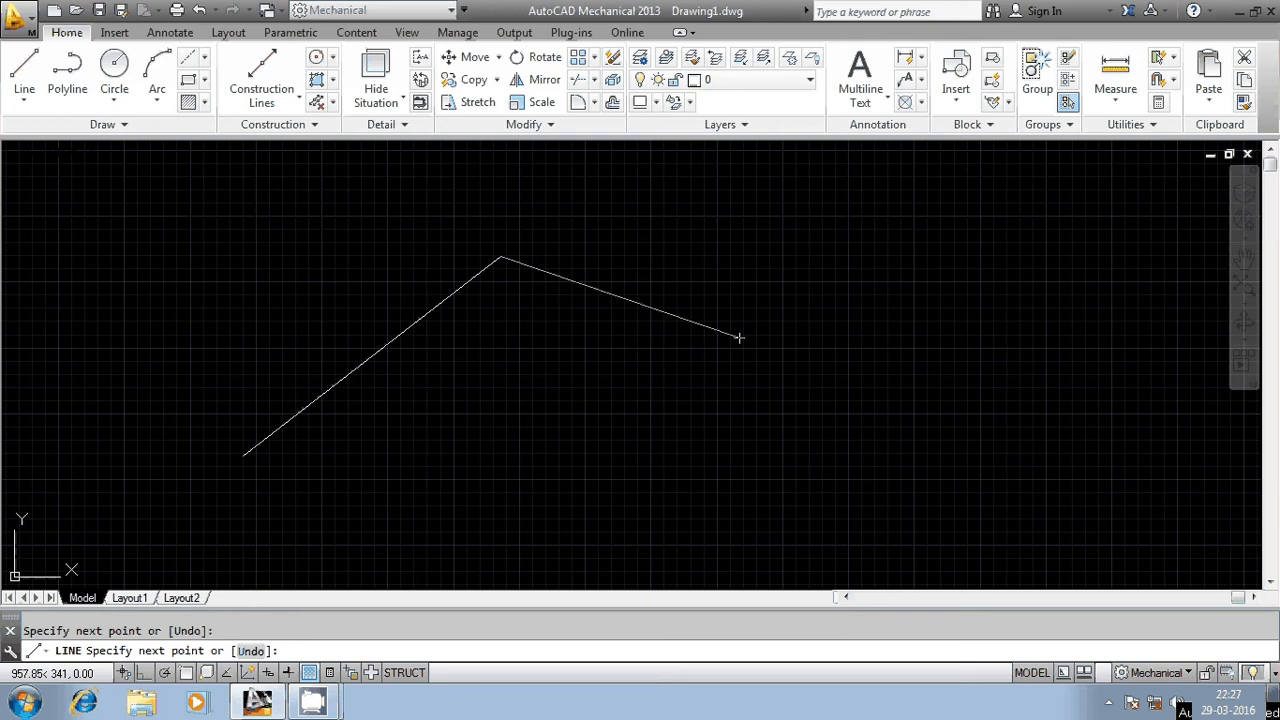
key("Return")
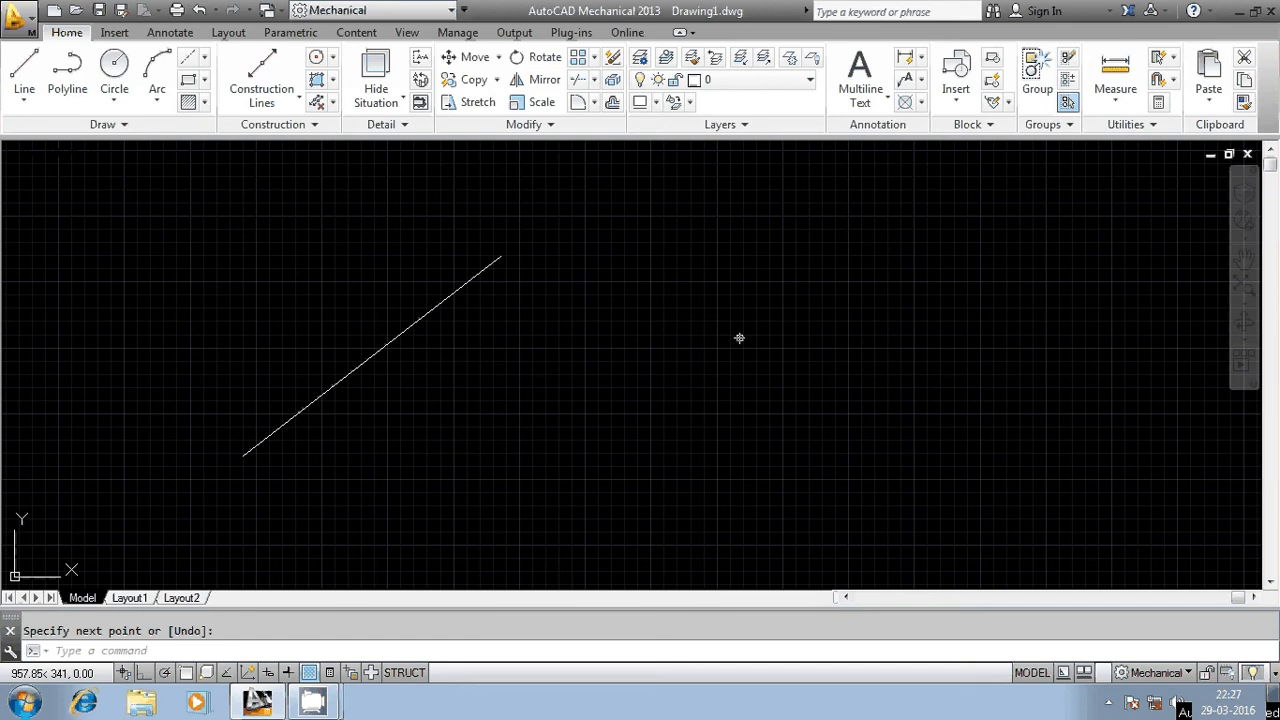
Draw a second line continuing from the first line's upper end, sloping gently down toward the right side of the drawing.
key("Return")
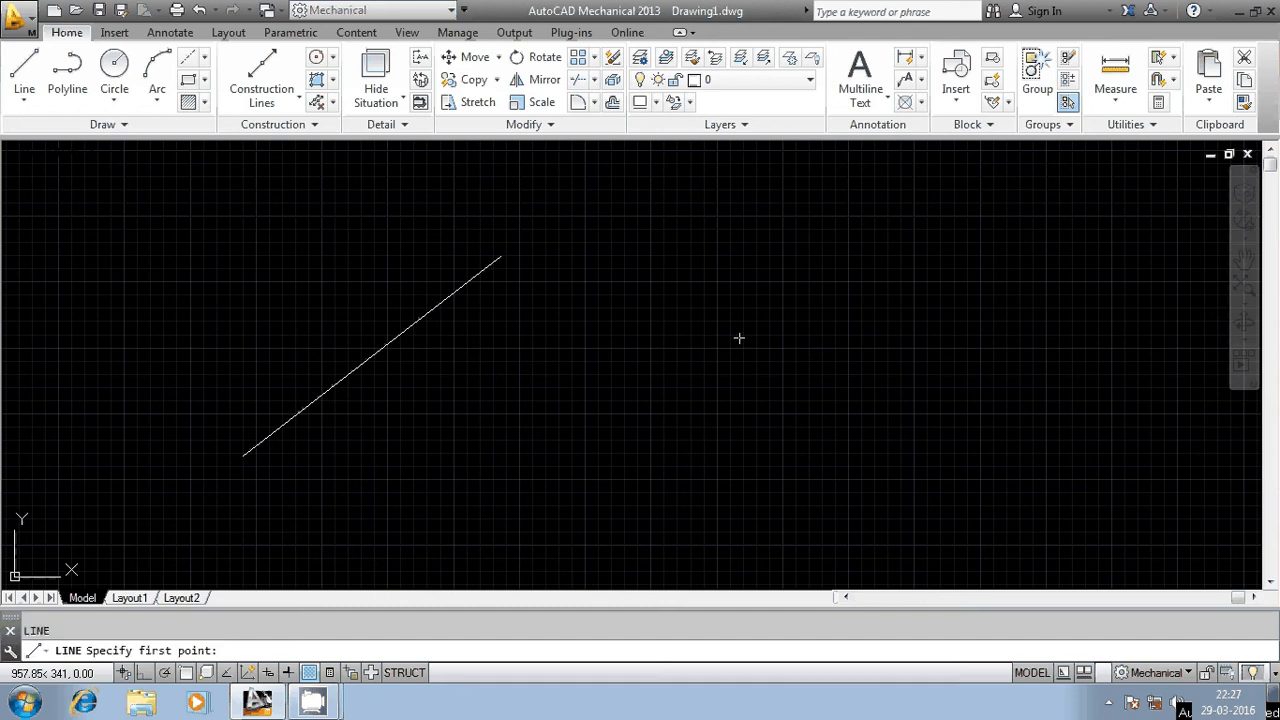
key("Return")
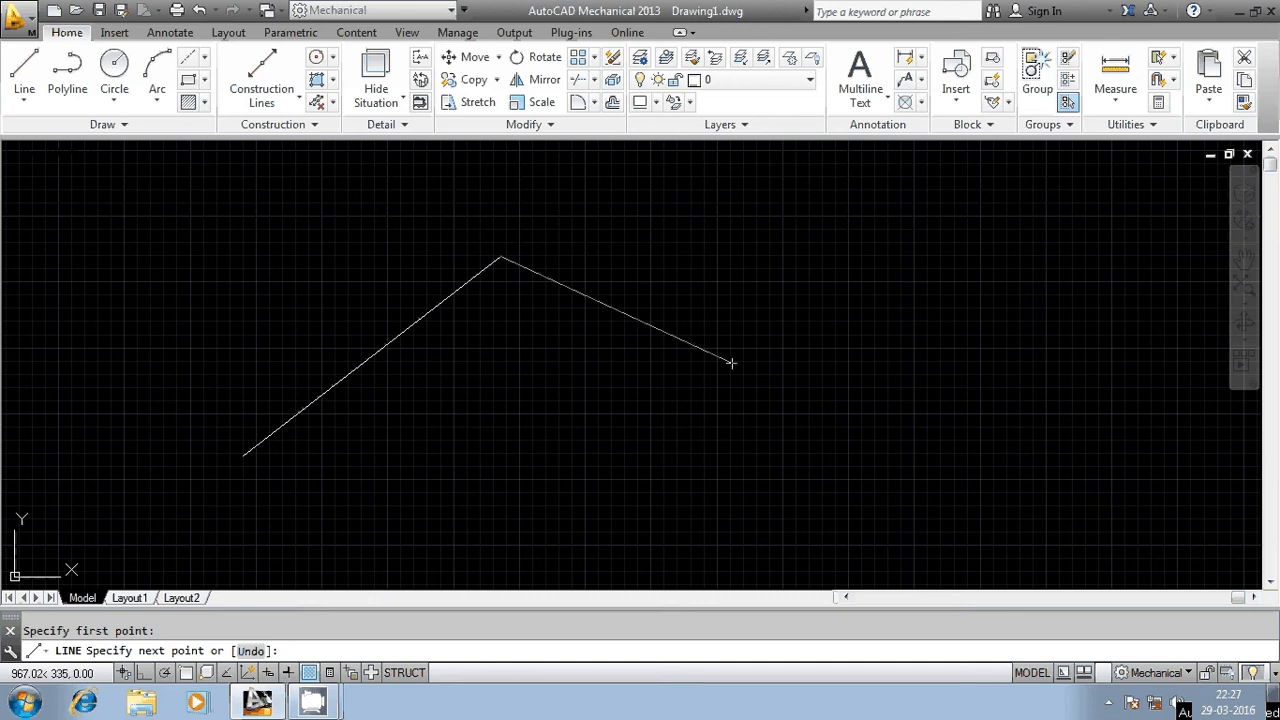
left_click(890, 300)
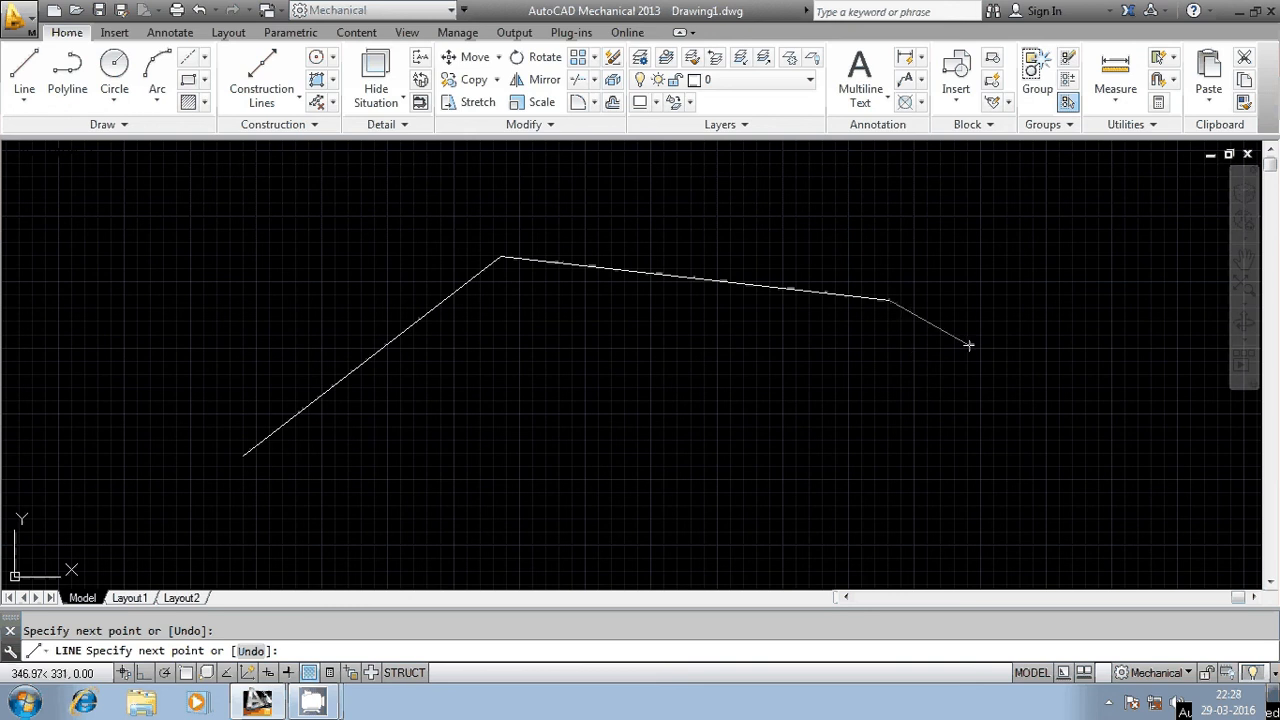
right_click(947, 317)
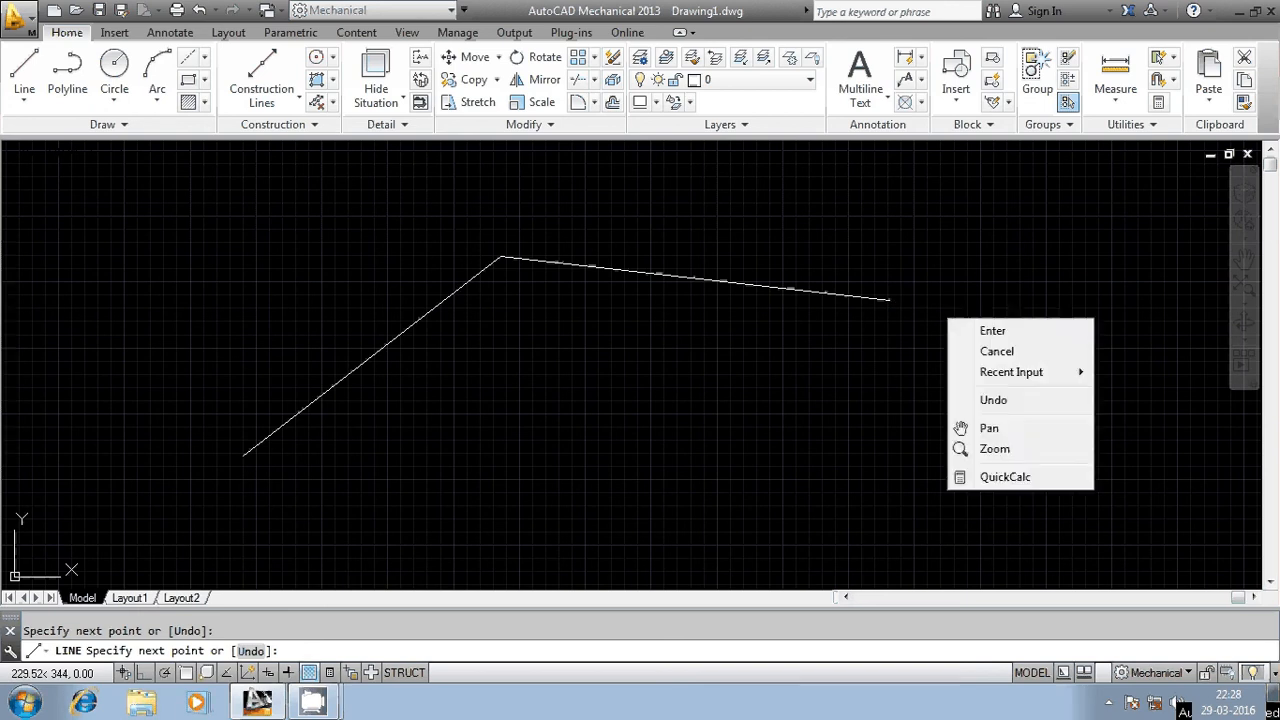
left_click(989, 354)
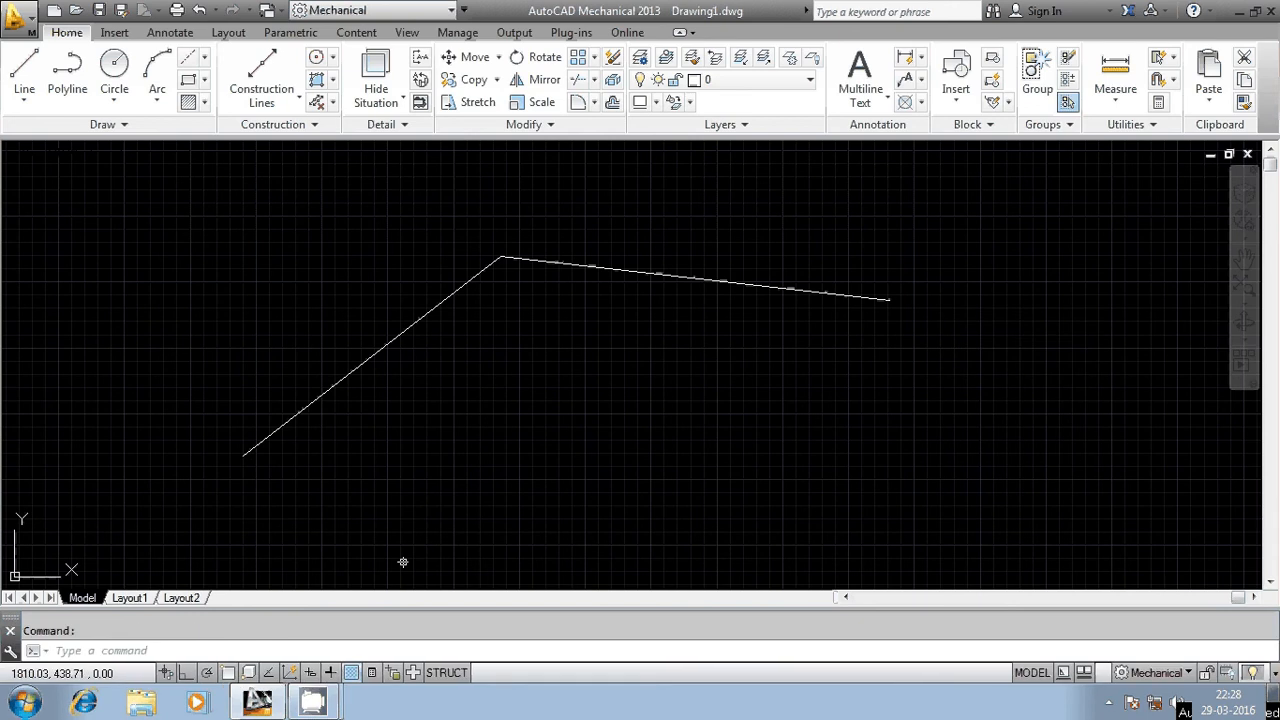
With Ortho mode on, draw a horizontal line below the gently sloping line, and turn Ortho off again.
right_click(560, 372)
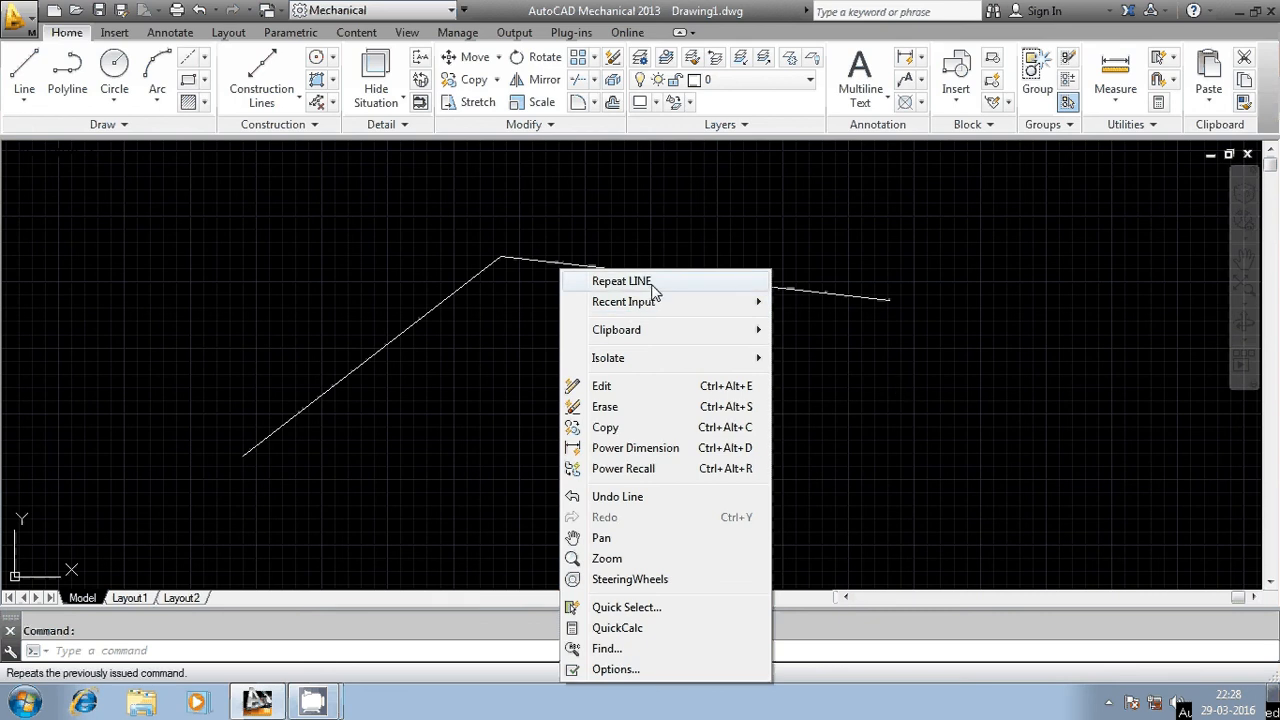
left_click(621, 282)
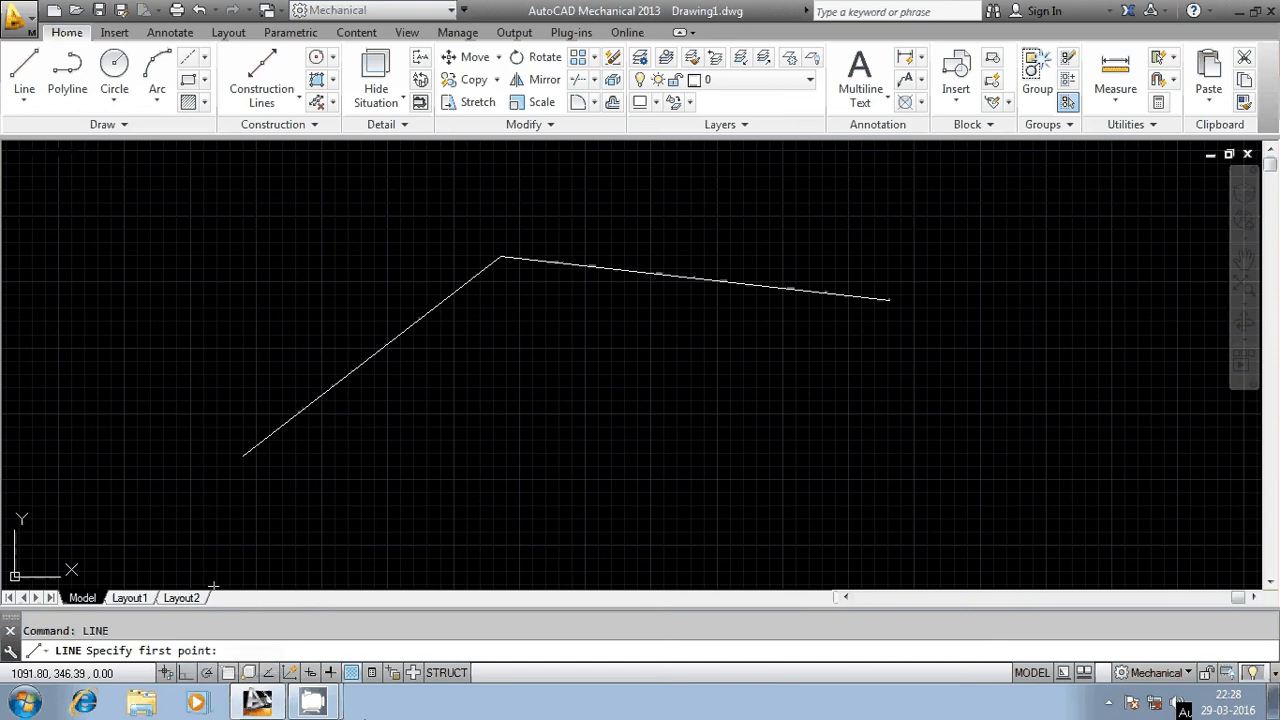
left_click(187, 673)
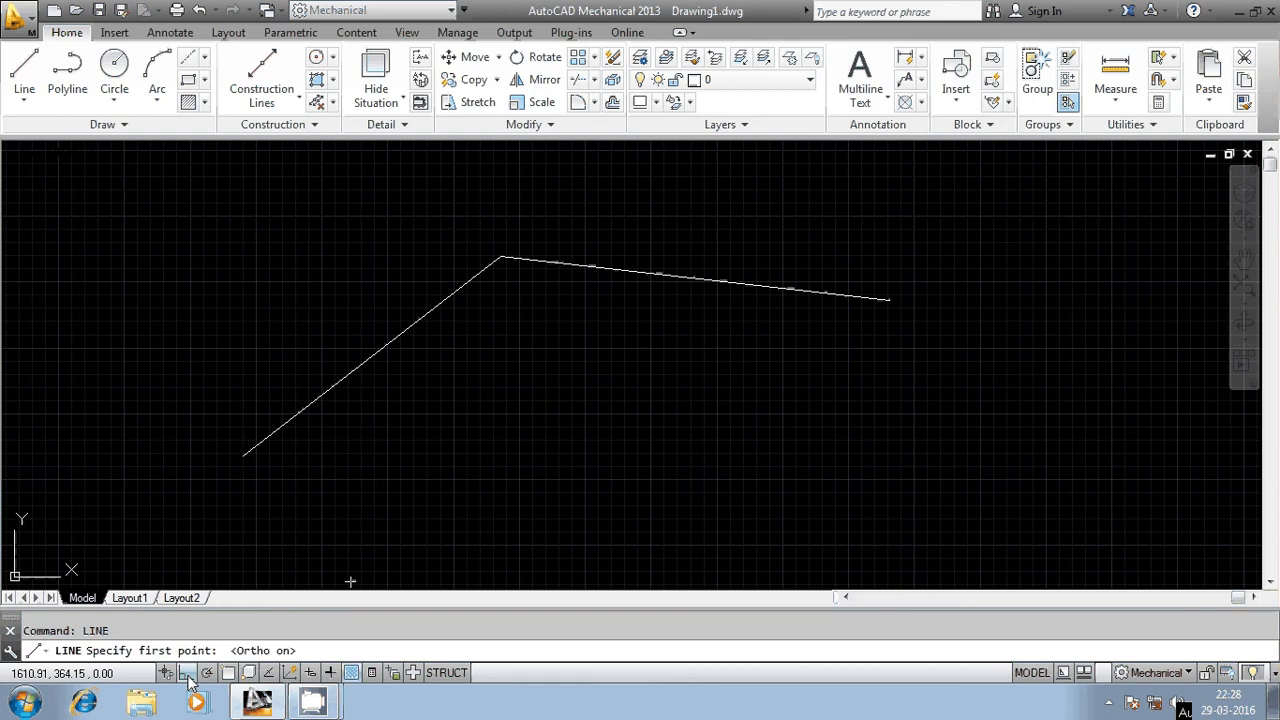
left_click(542, 439)
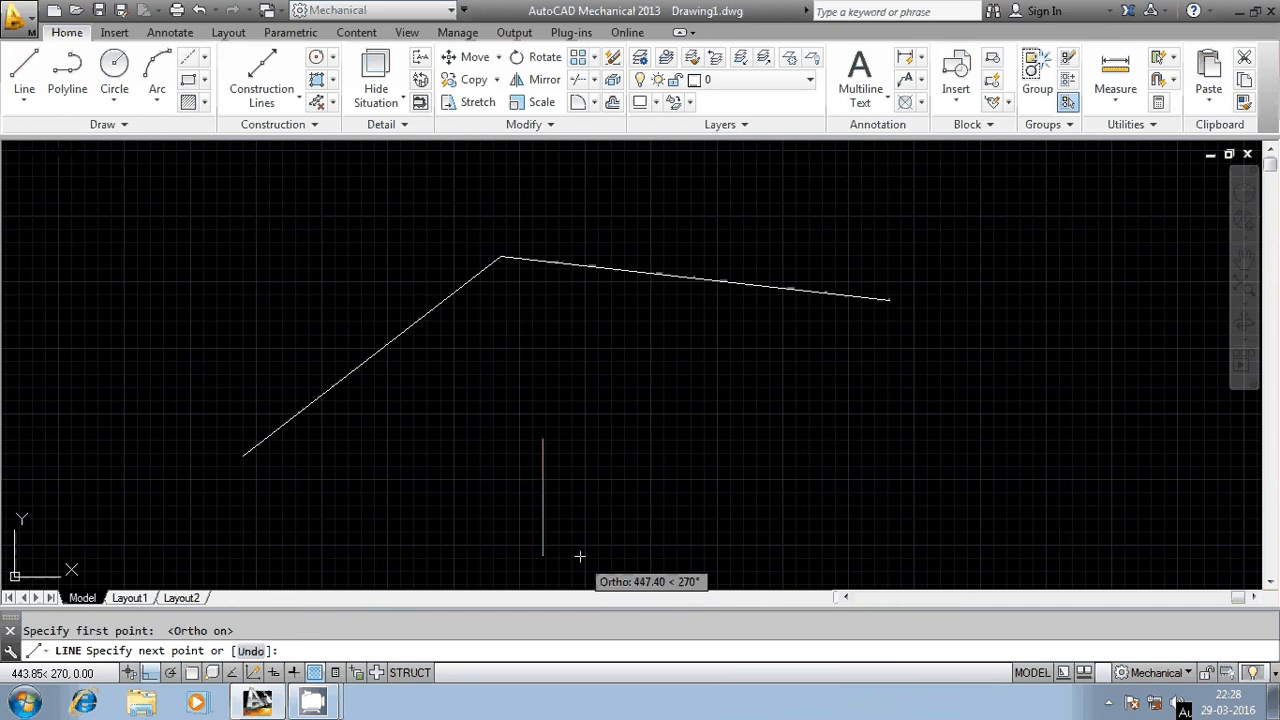
left_click(884, 451)
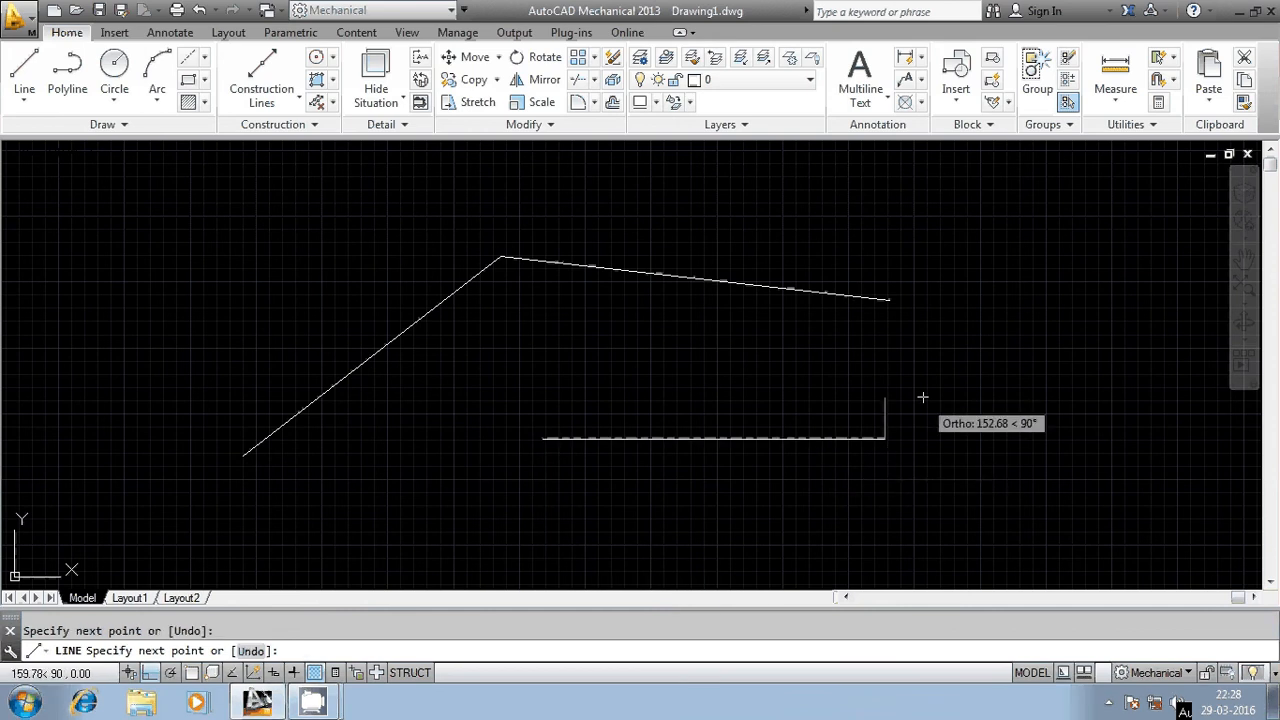
key("Escape")
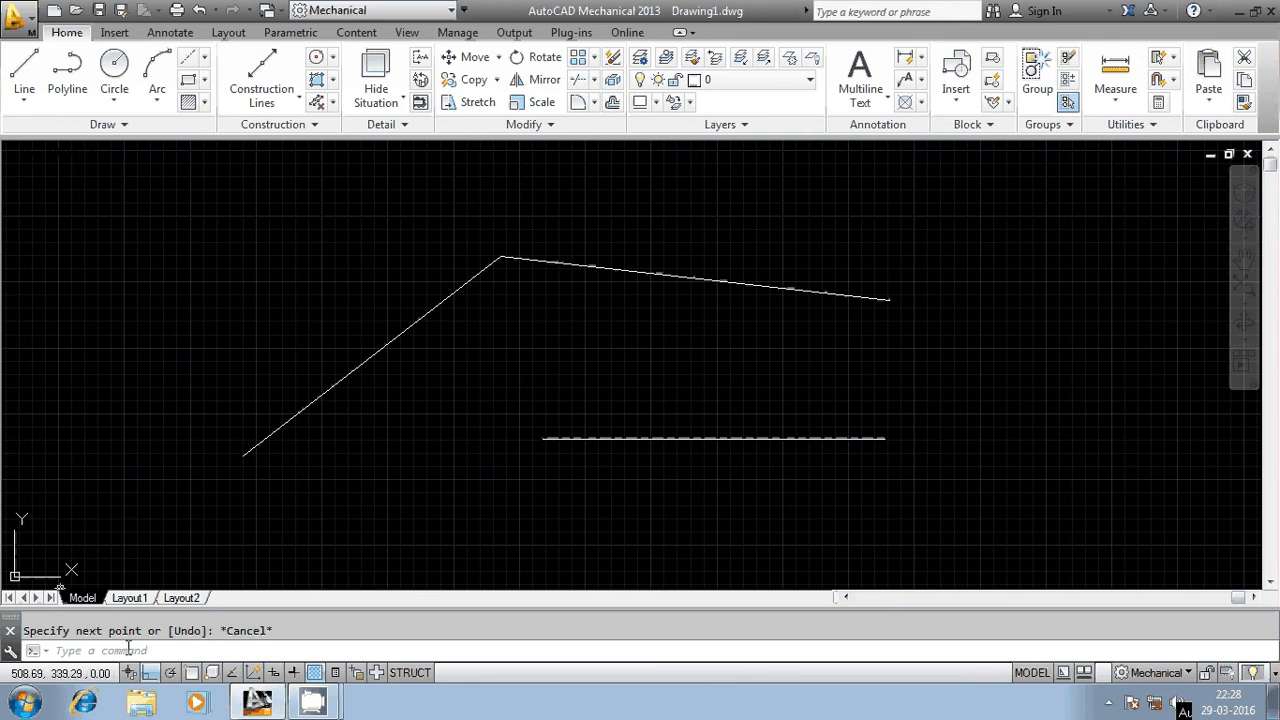
left_click(149, 672)
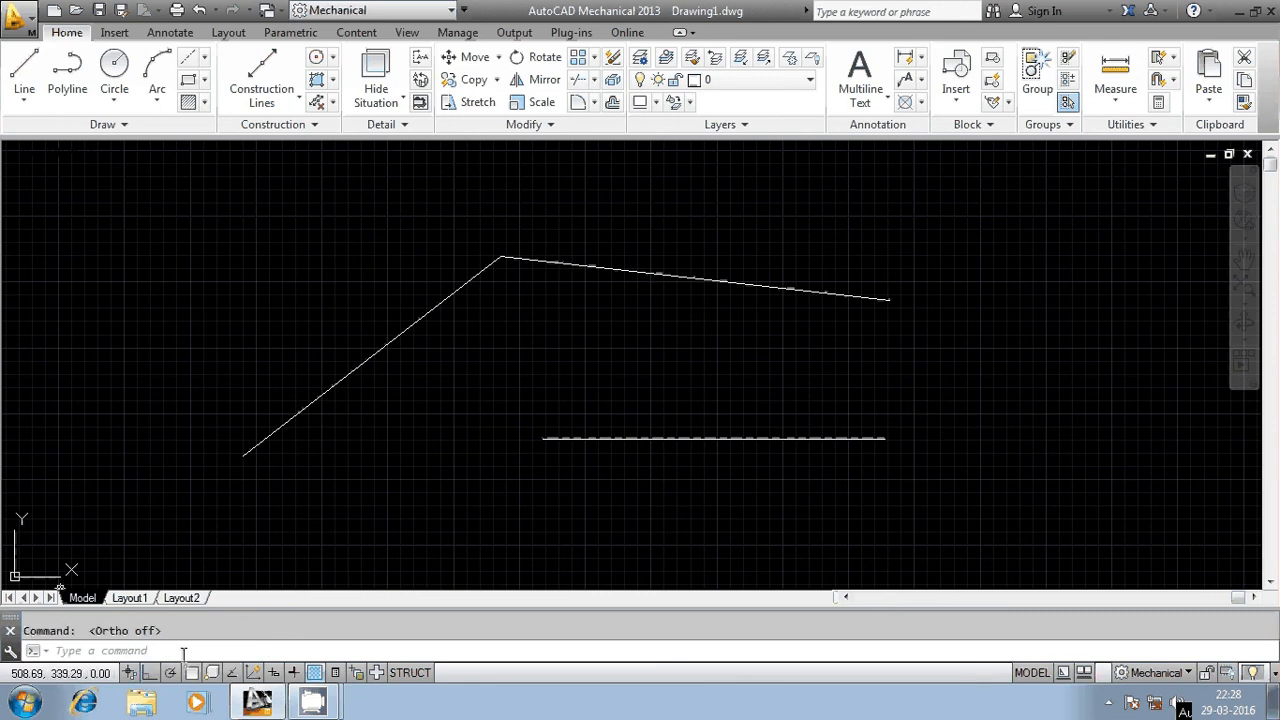
Erase all three lines from the drawing using crossing selections.
left_click(812, 466)
left_click(686, 282)
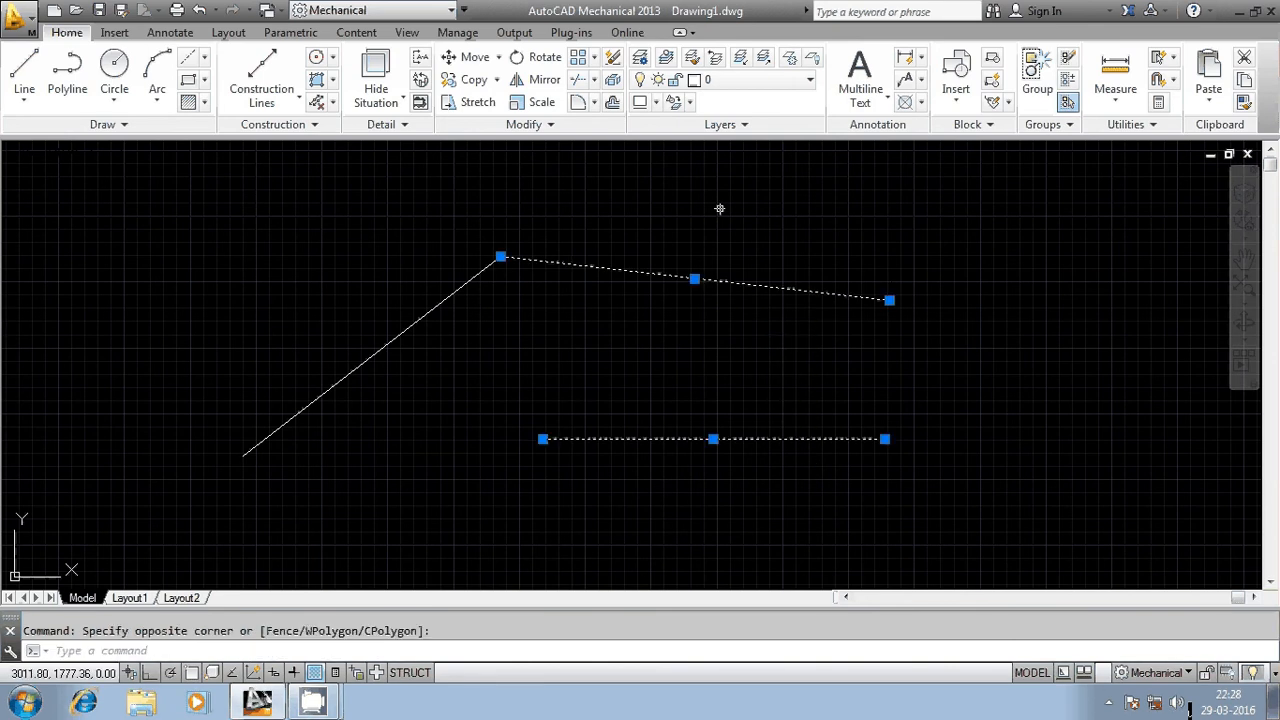
key("Delete")
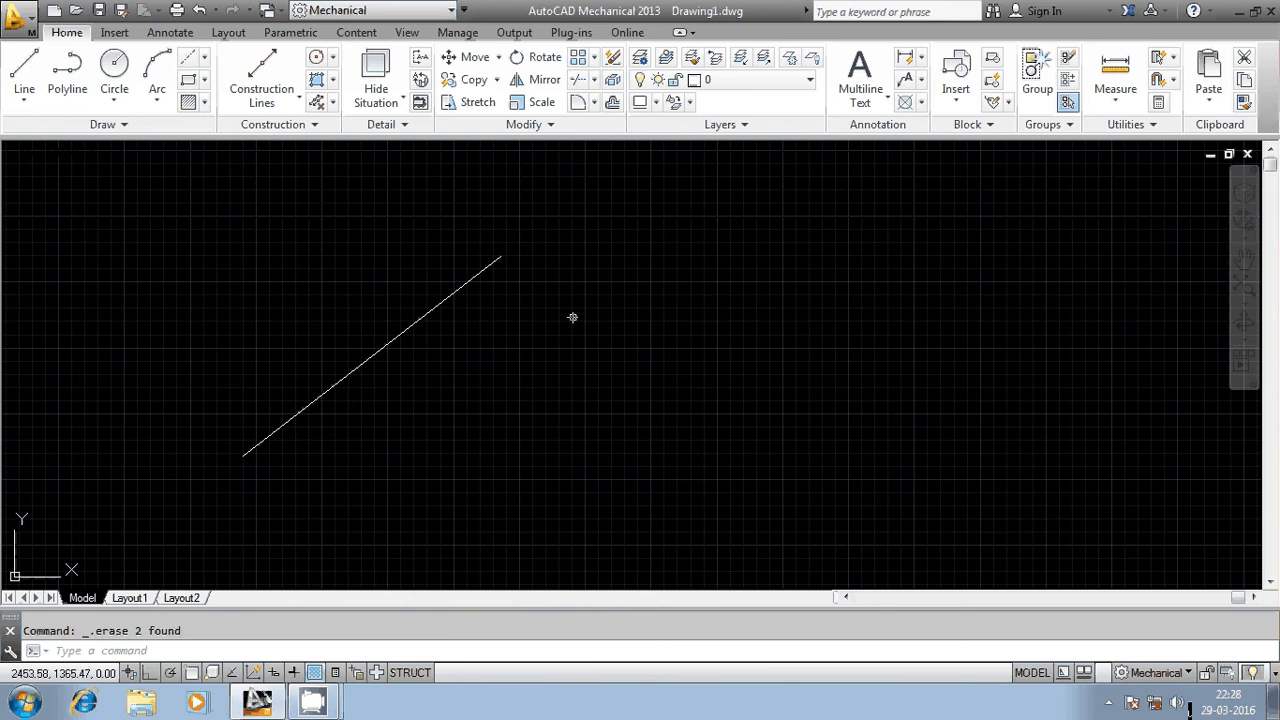
left_click(349, 447)
left_click(305, 317)
key("Delete")
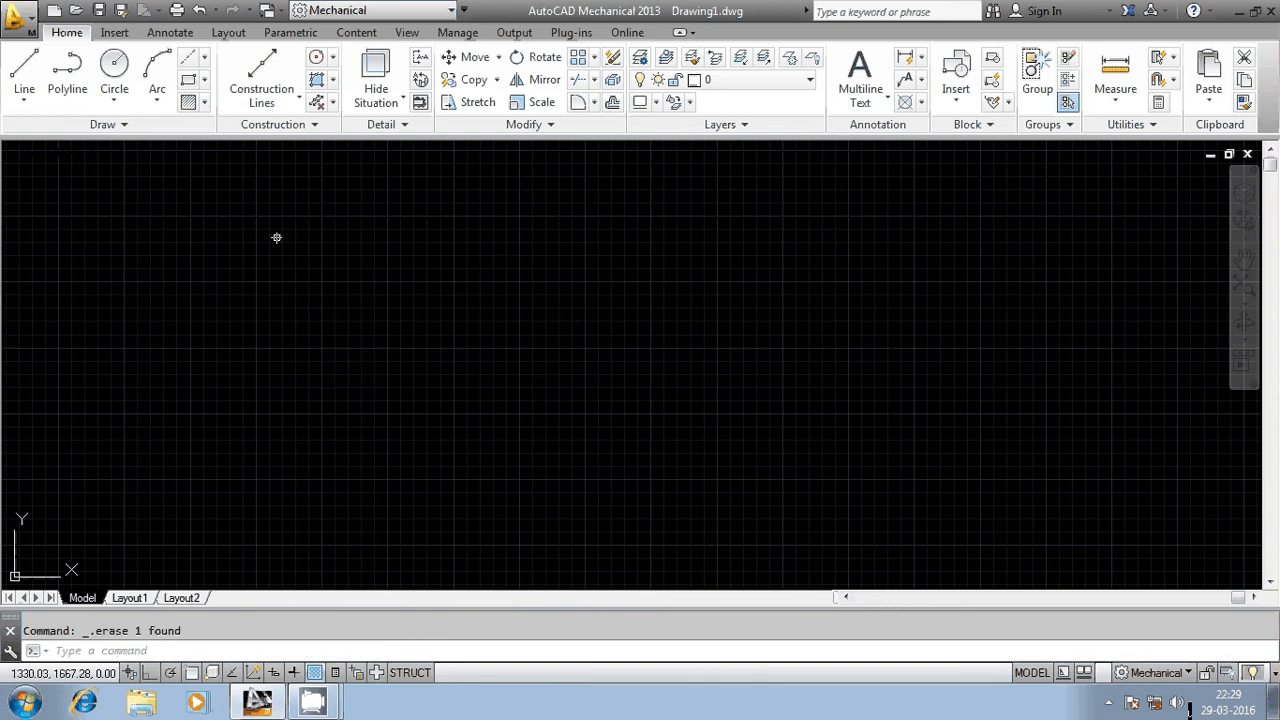
Place two points with the POINT command, one in the upper-left area and one near the middle of the drawing.
left_click(207, 649)
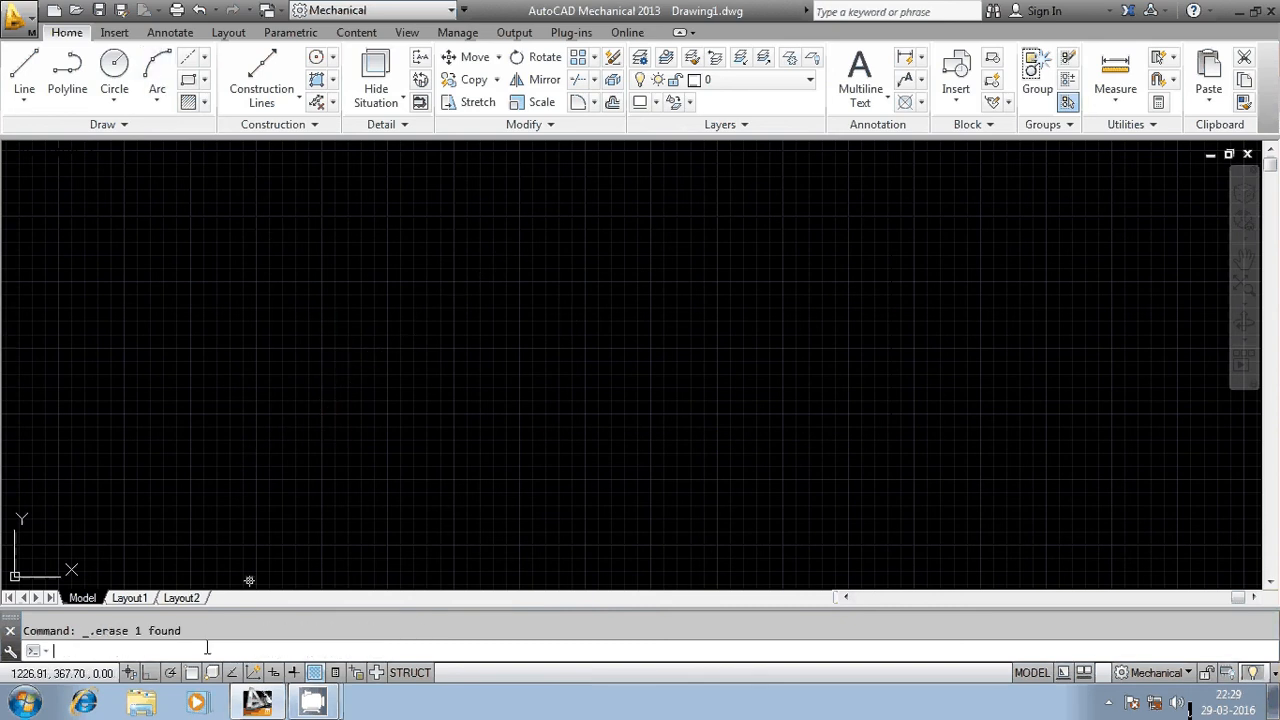
type("POINT")
key("Return")
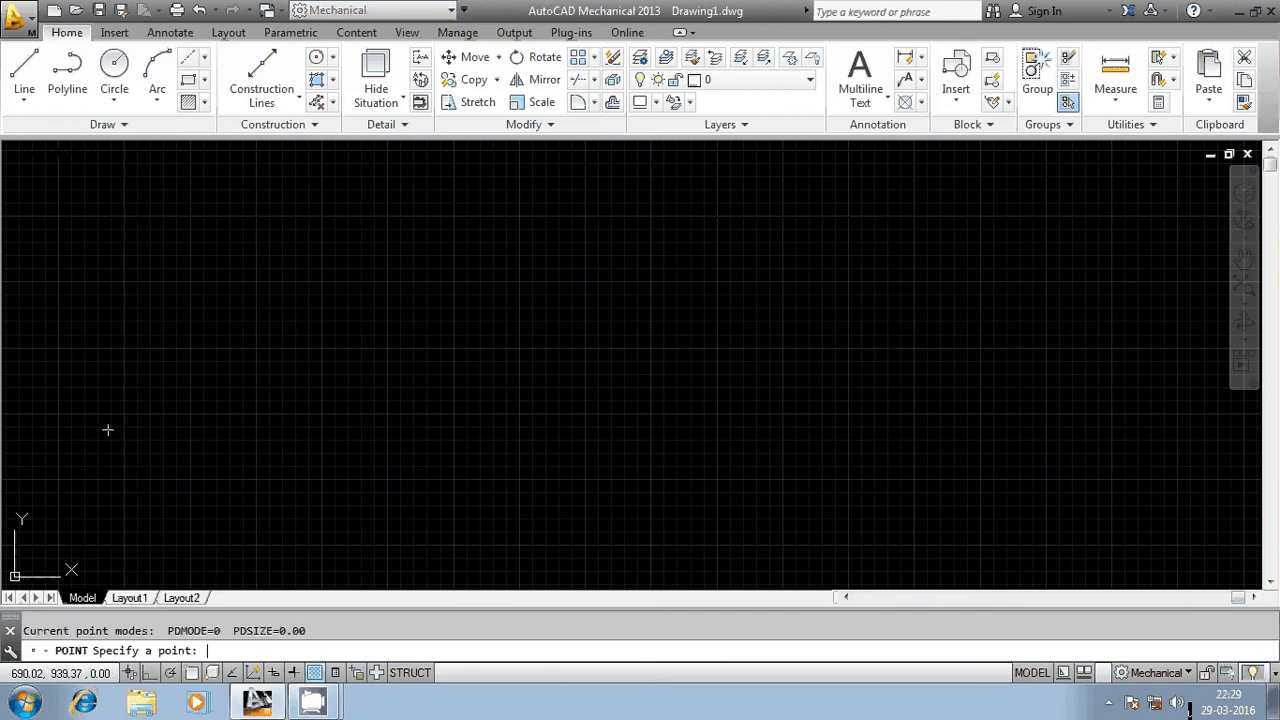
left_click(270, 291)
right_click(505, 327)
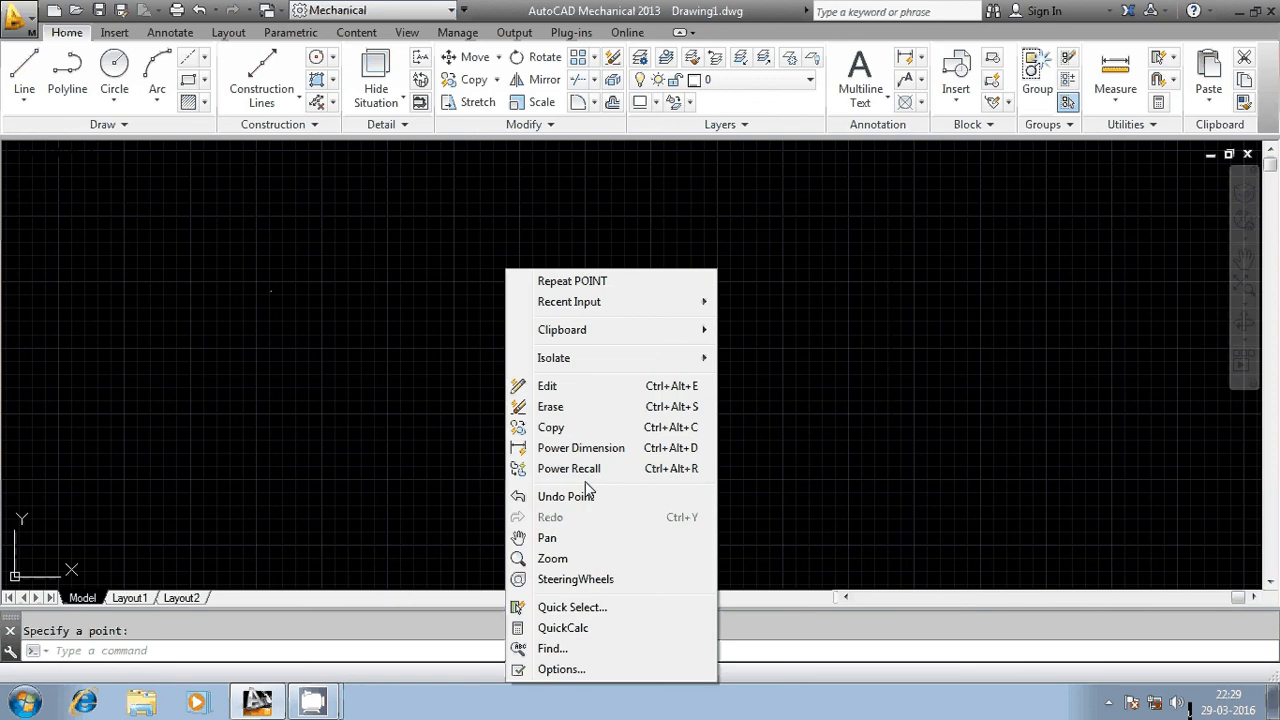
left_click(576, 283)
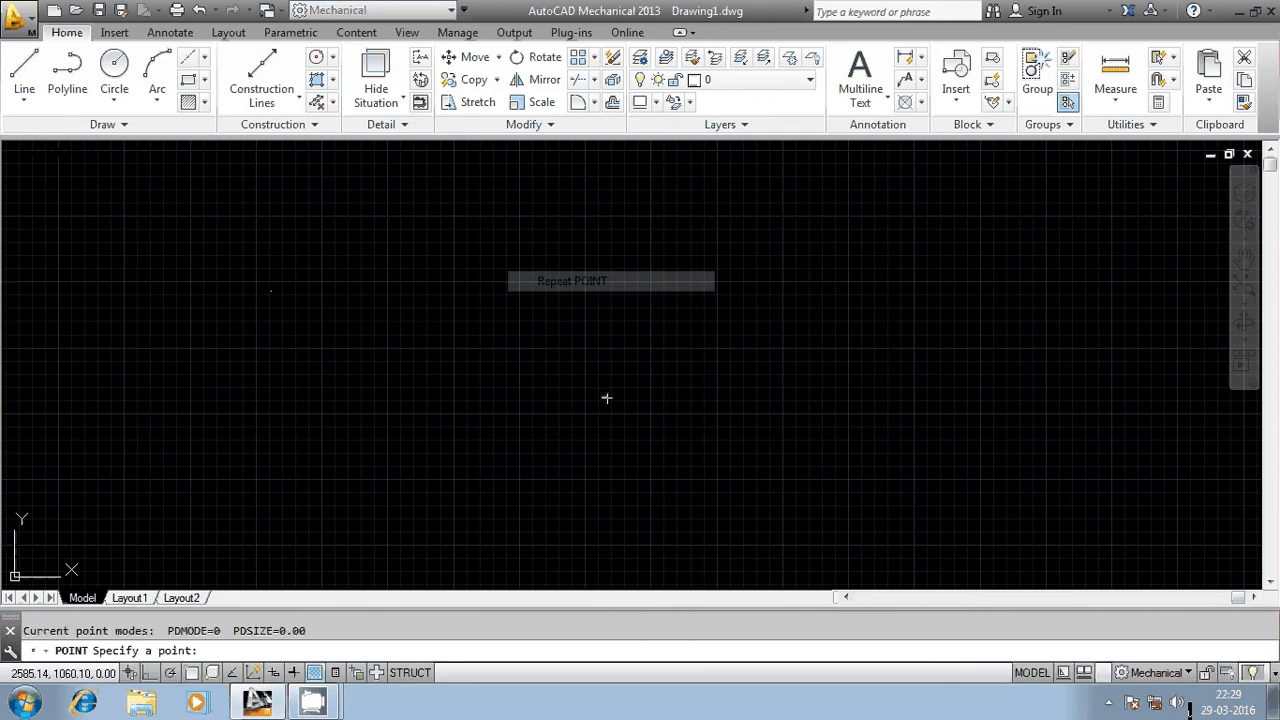
left_click(604, 366)
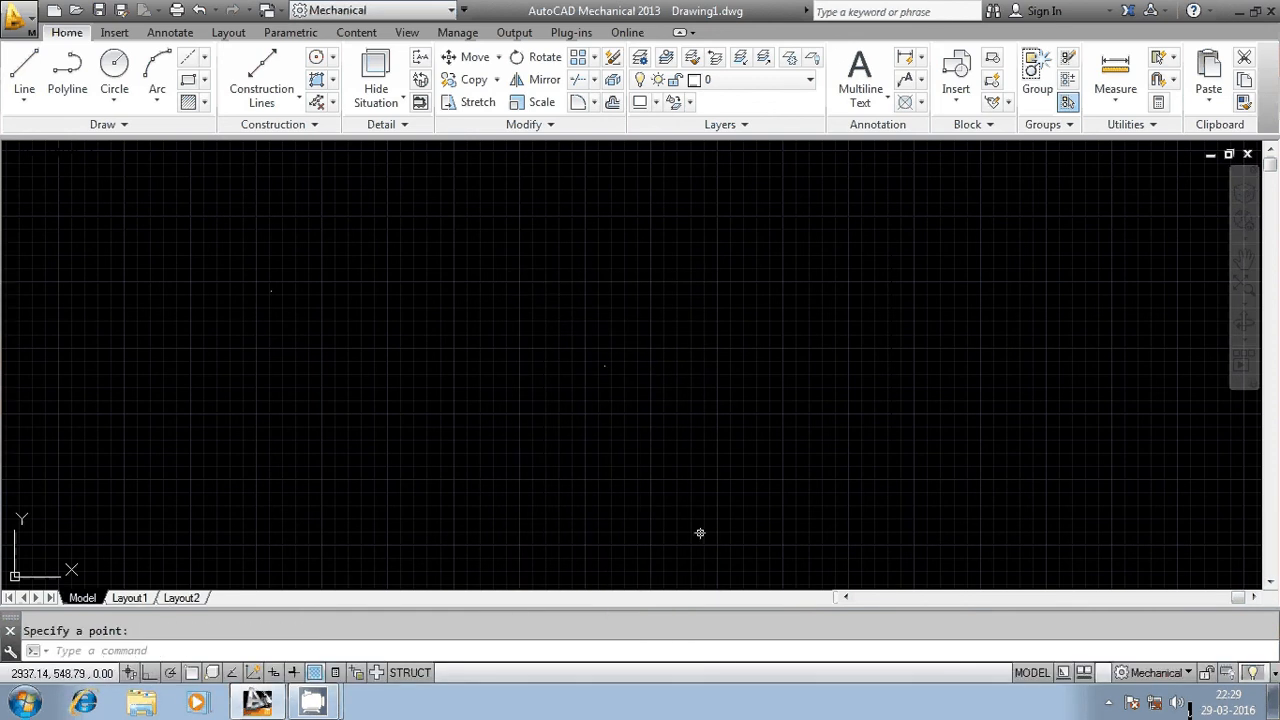
Set the point display mode PDMODE to 96.
type("PDMODE")
key("Return")
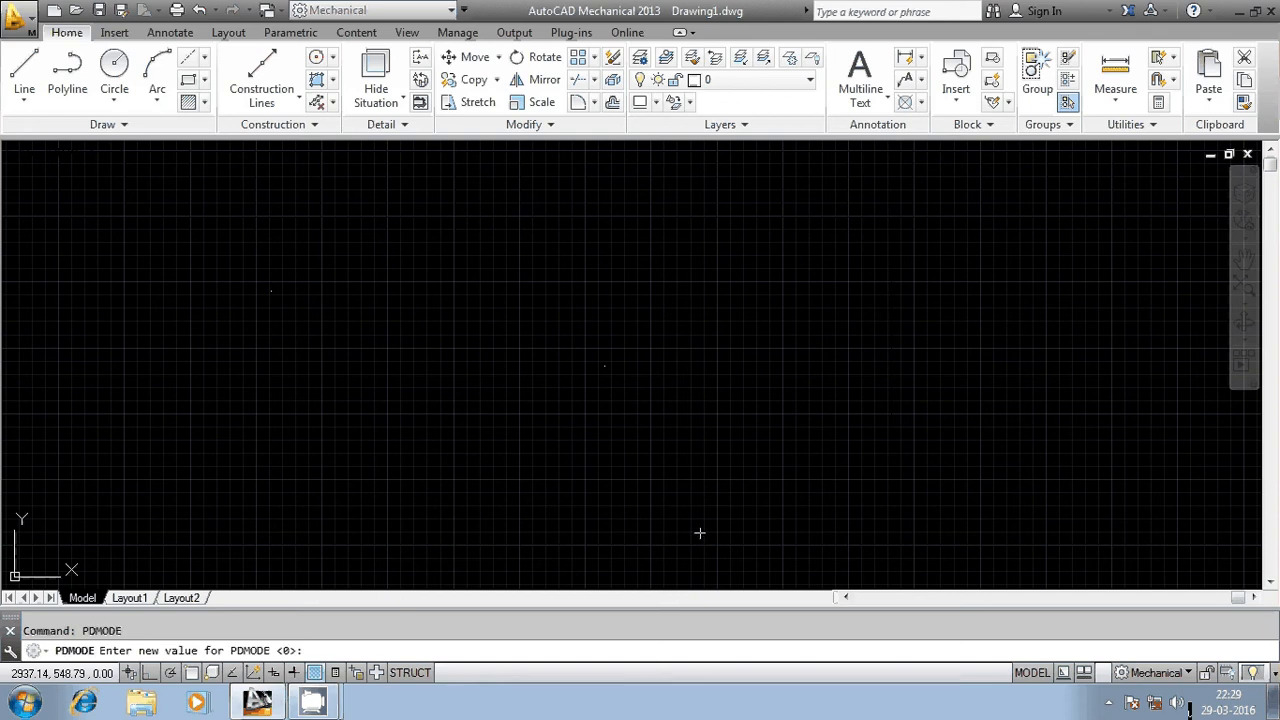
type("96")
key("Return")
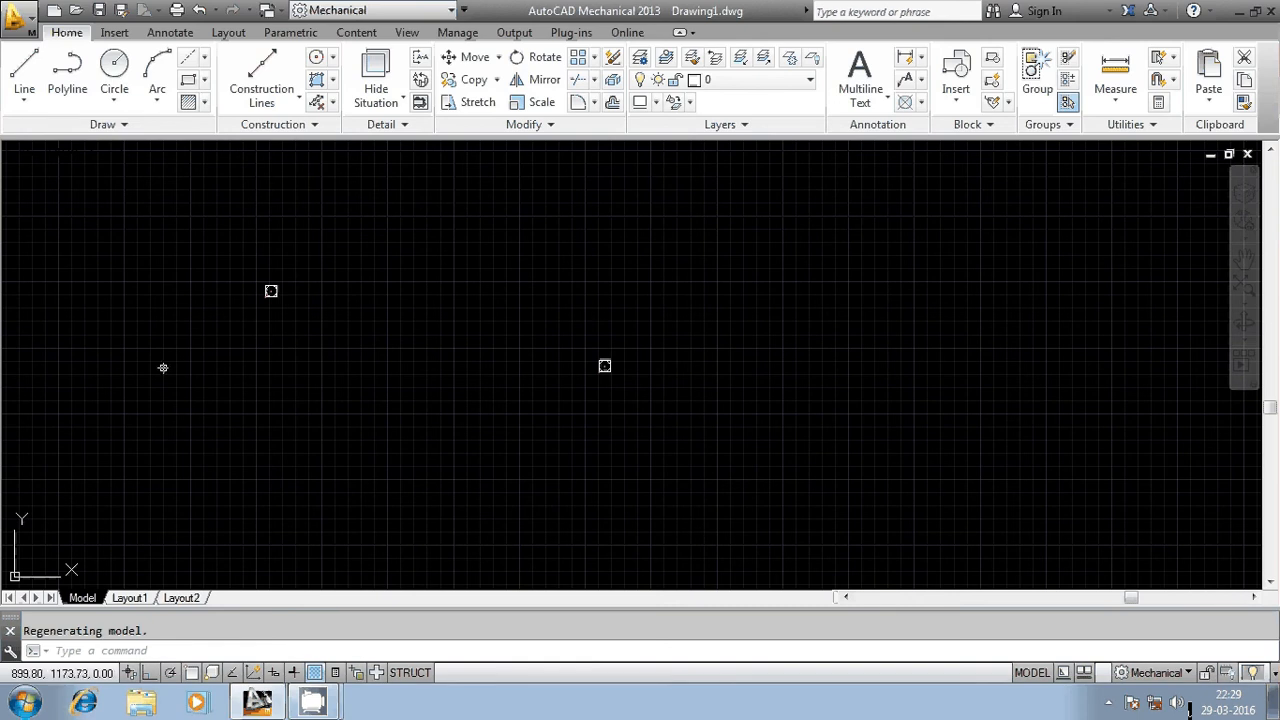
Draw a line from the left point to the middle point, using the Node object snap for both ends.
left_click(22, 76)
right_click(270, 300, "shift")
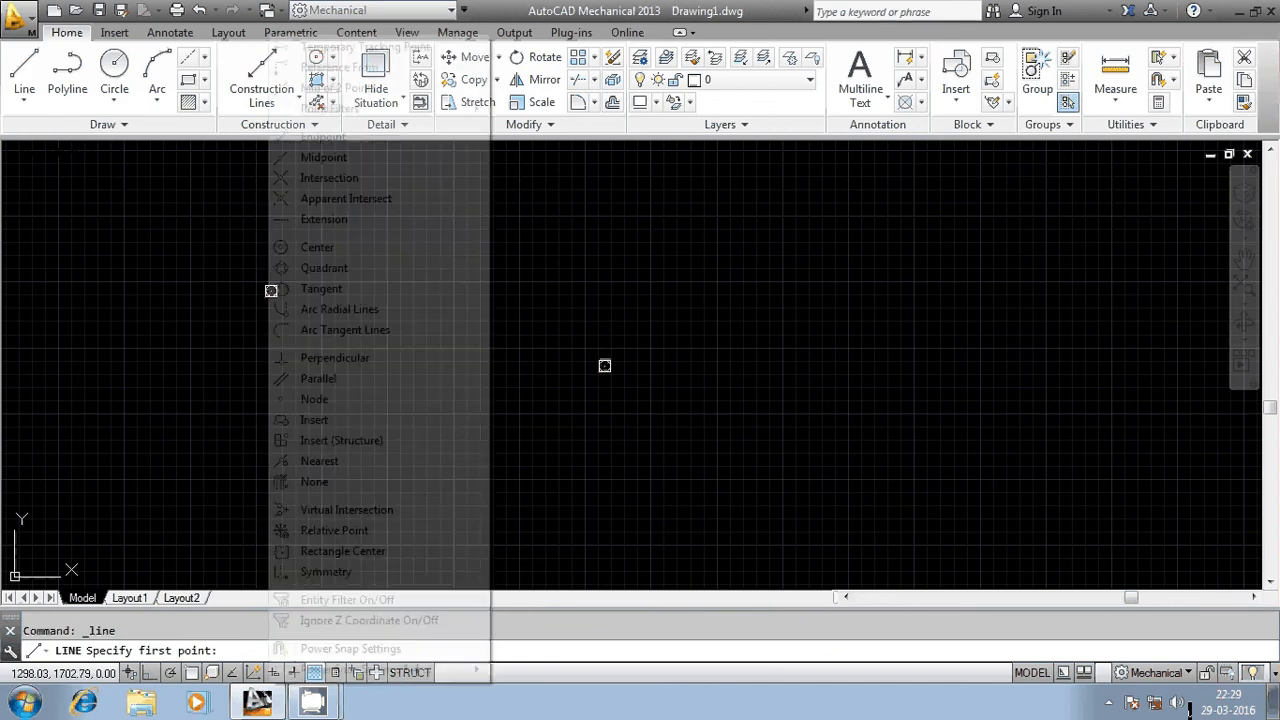
left_click(226, 343)
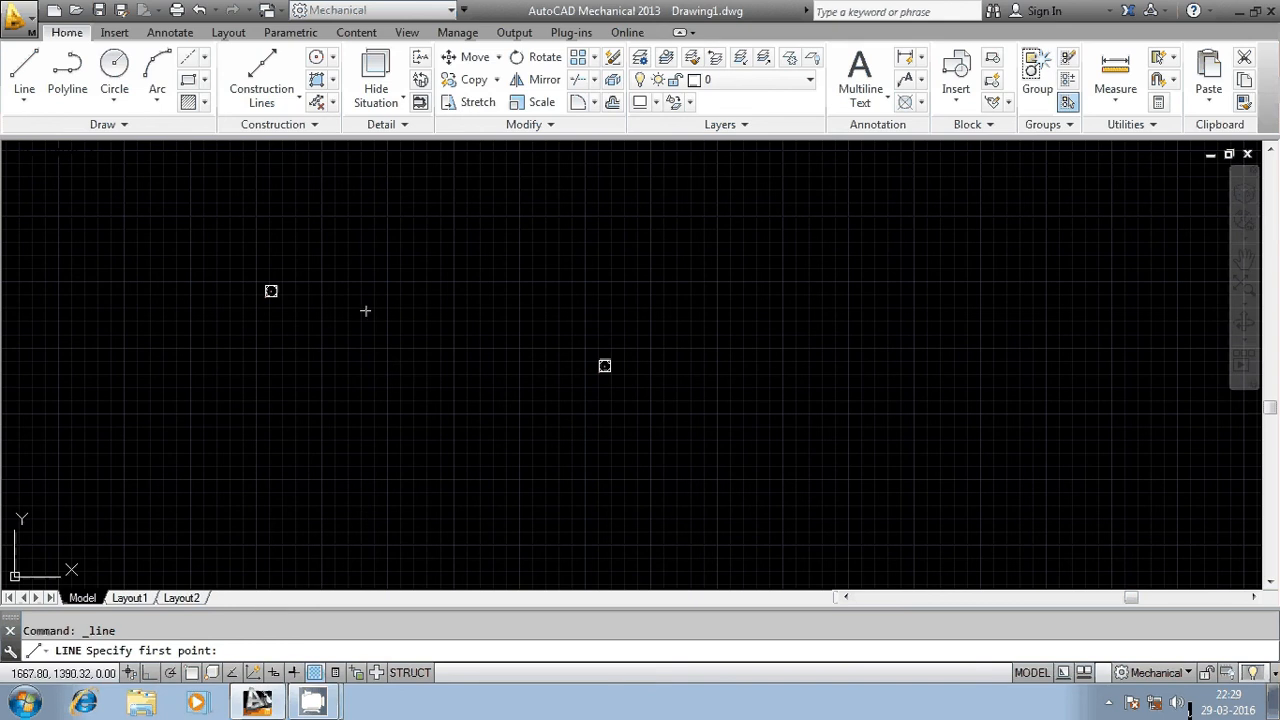
right_click(292, 223, "shift")
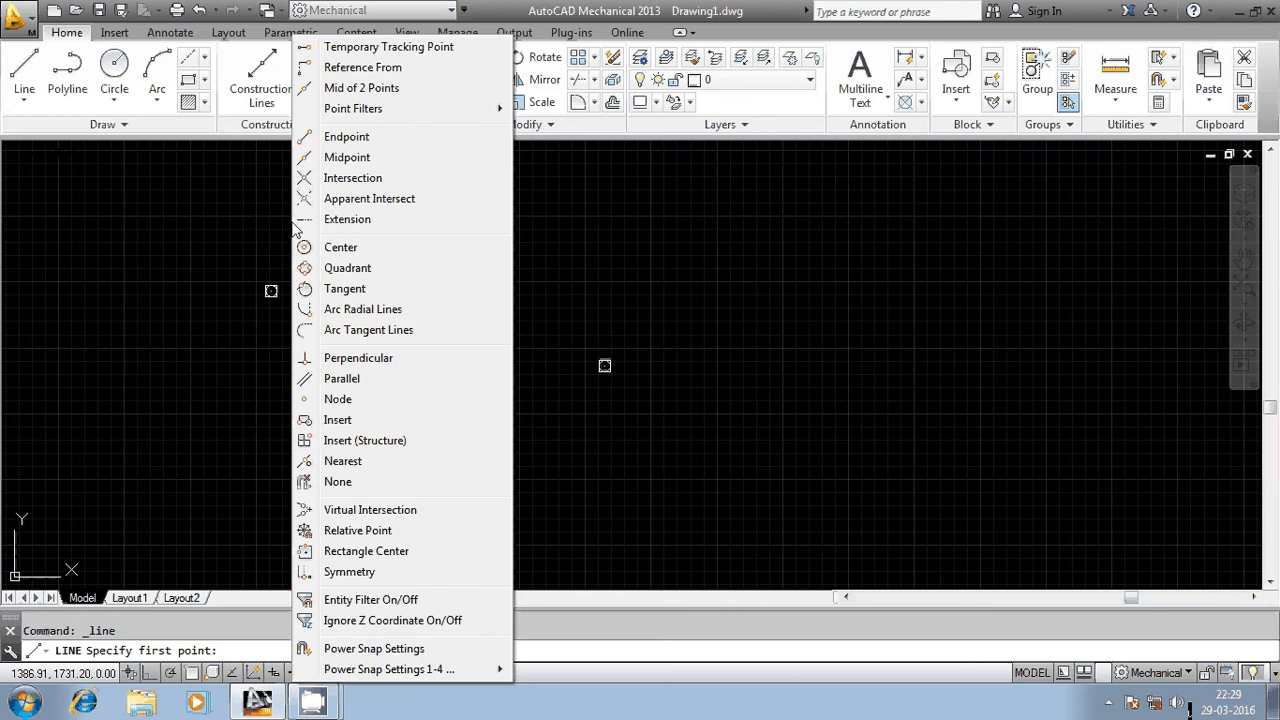
left_click(337, 399)
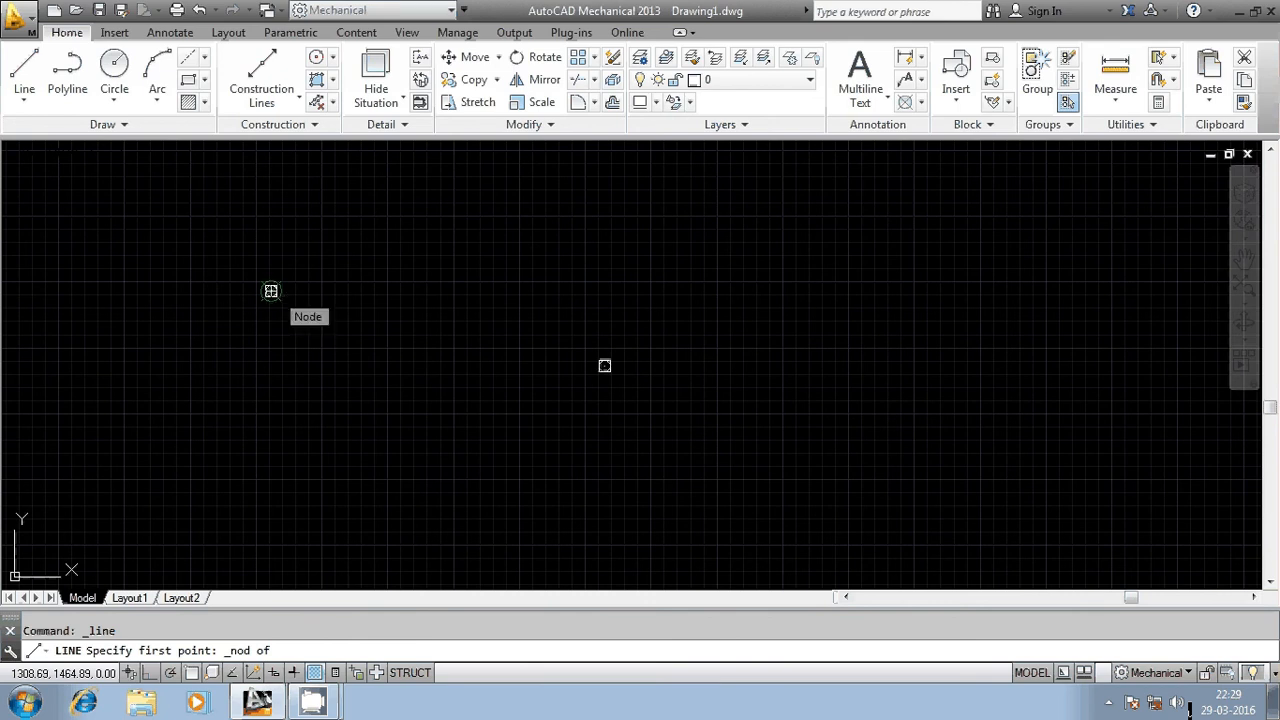
left_click(271, 291)
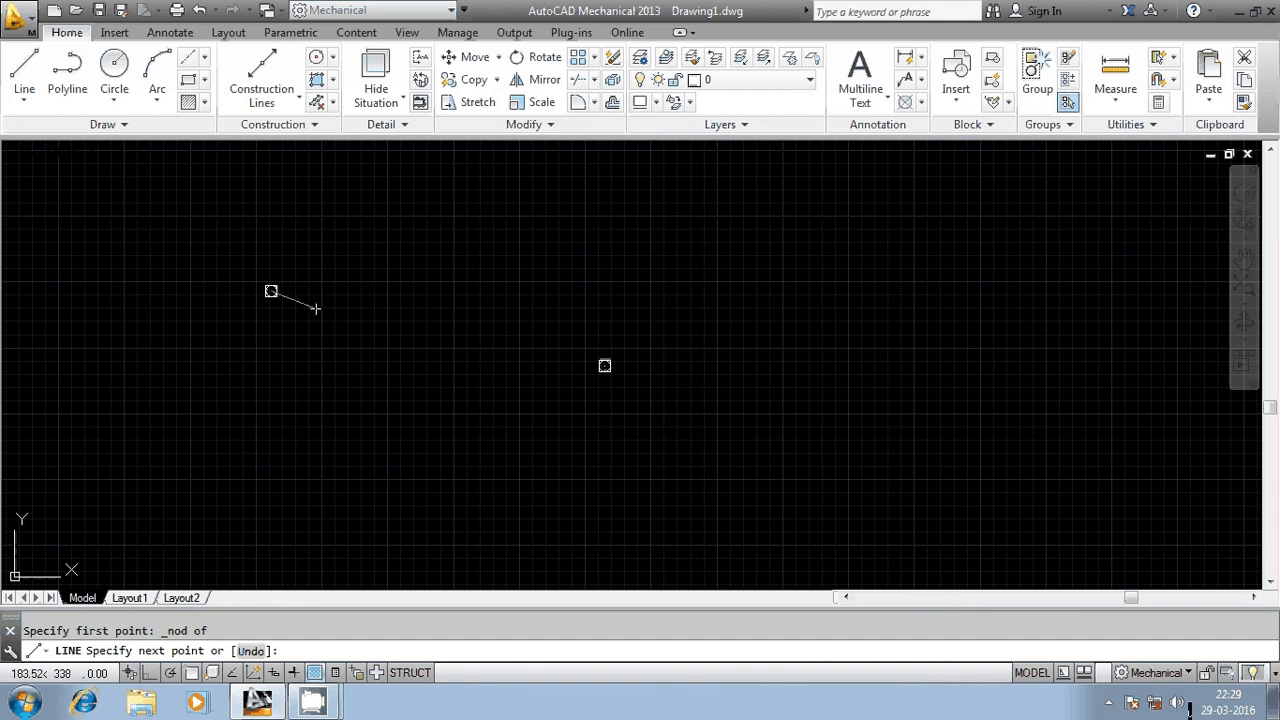
right_click(473, 288, "shift")
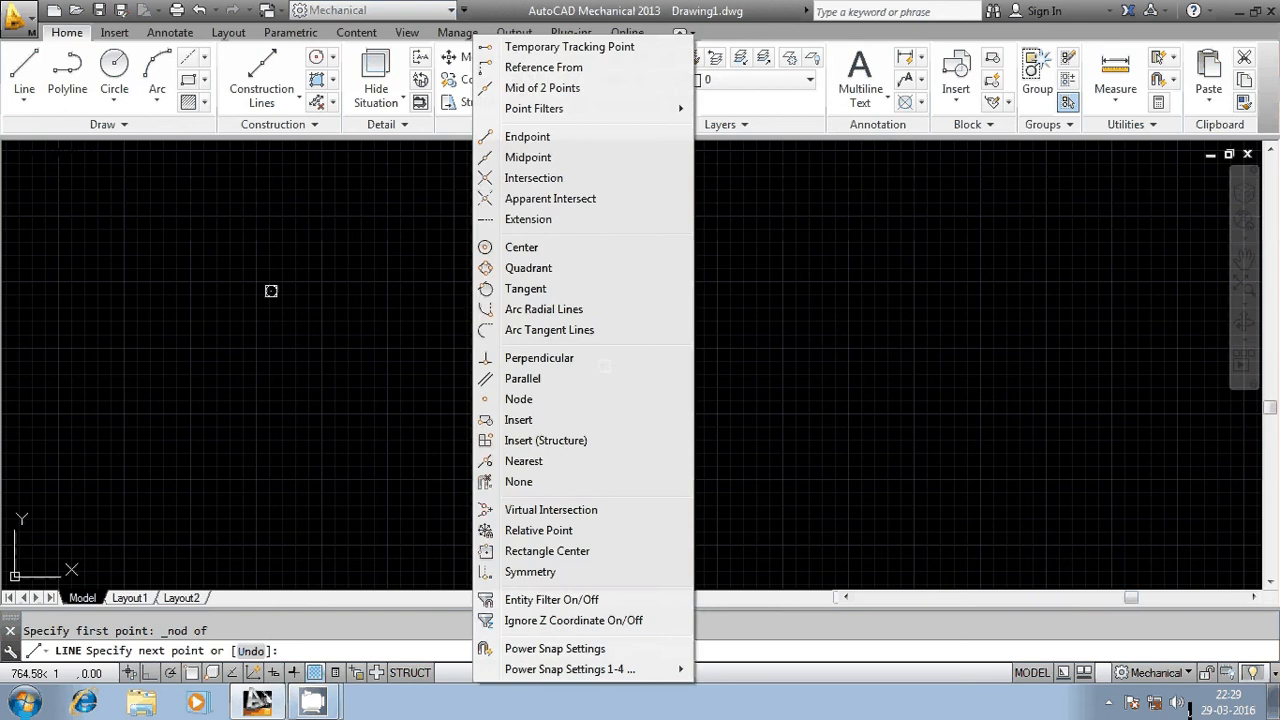
left_click(519, 399)
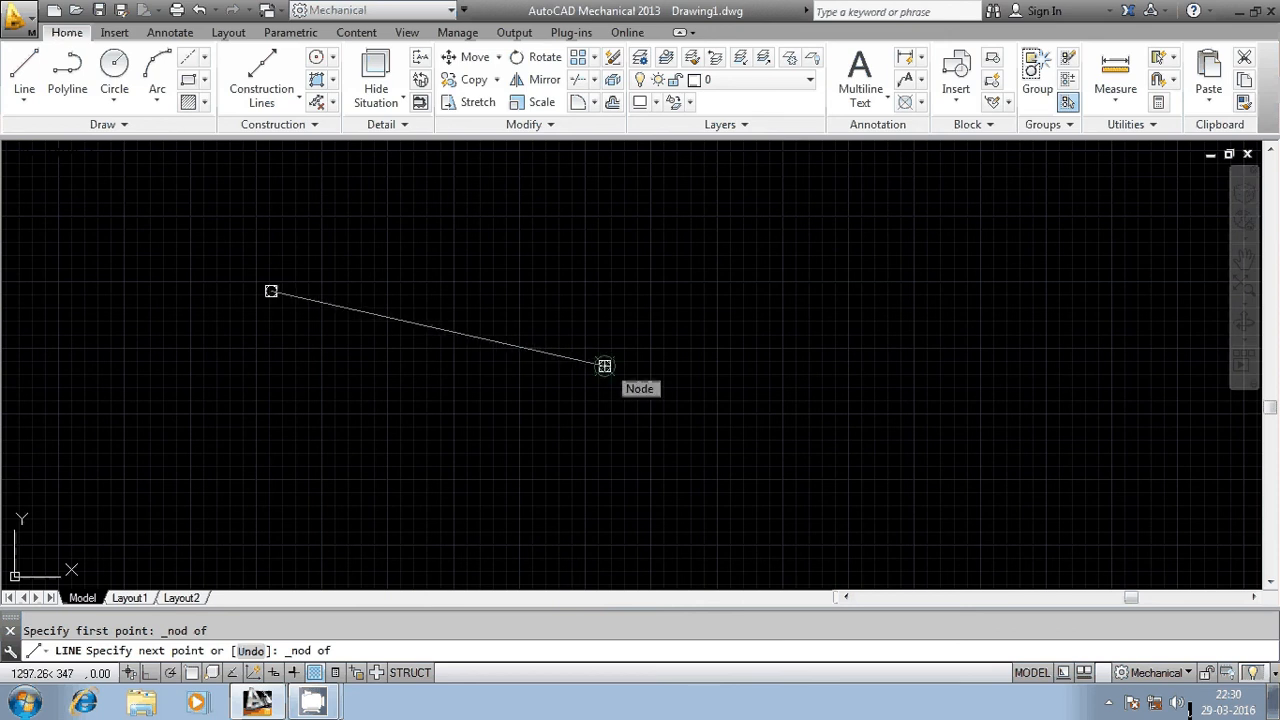
left_click(604, 366)
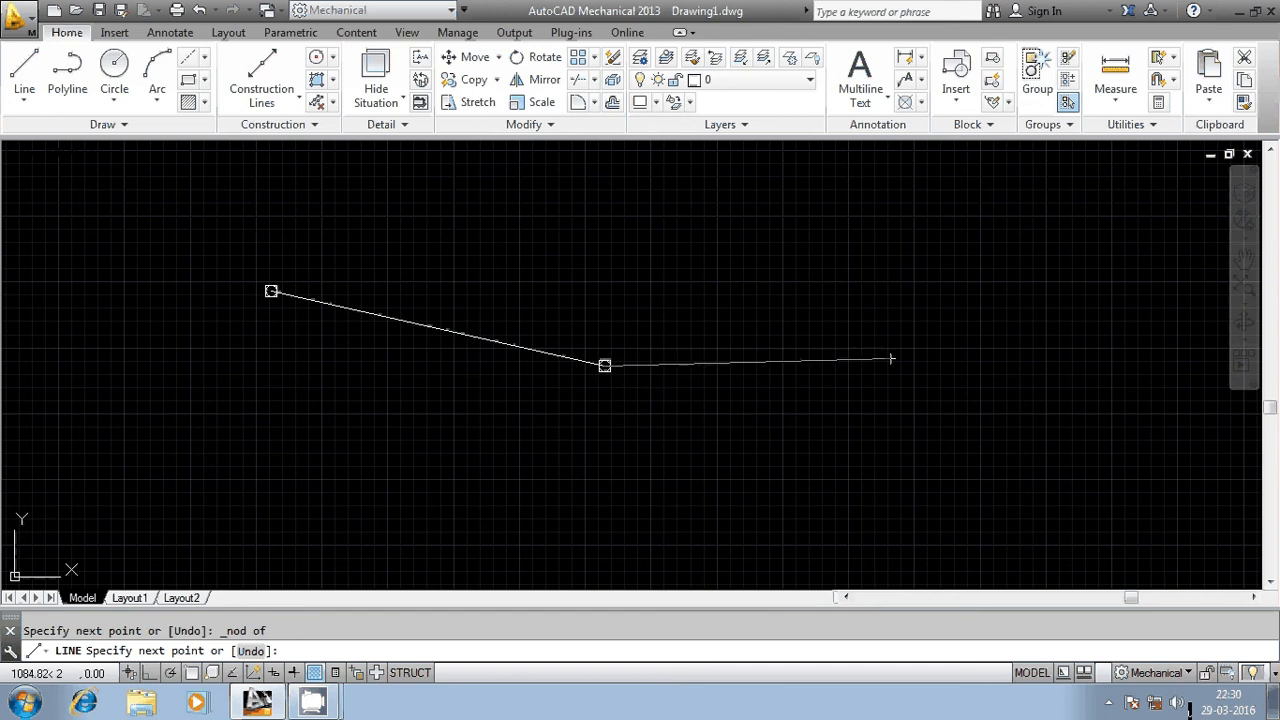
Finish the line command and erase the line together with its two end points.
right_click(801, 287)
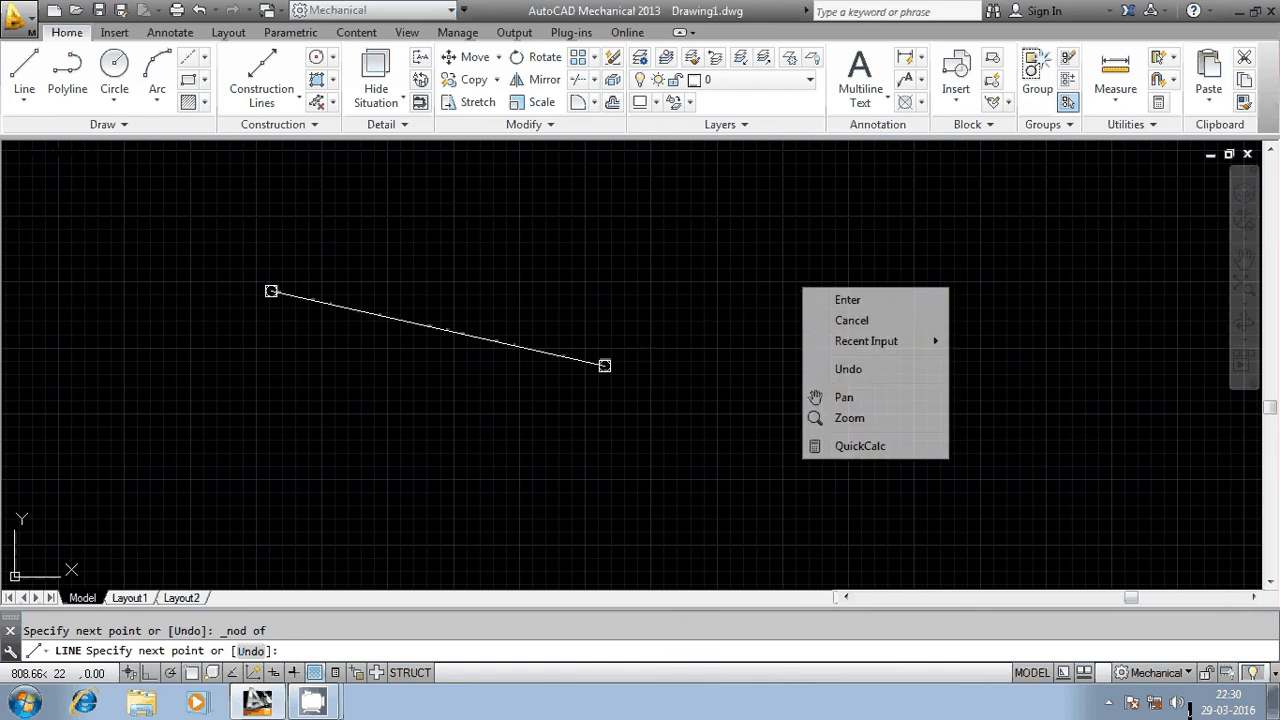
left_click(830, 302)
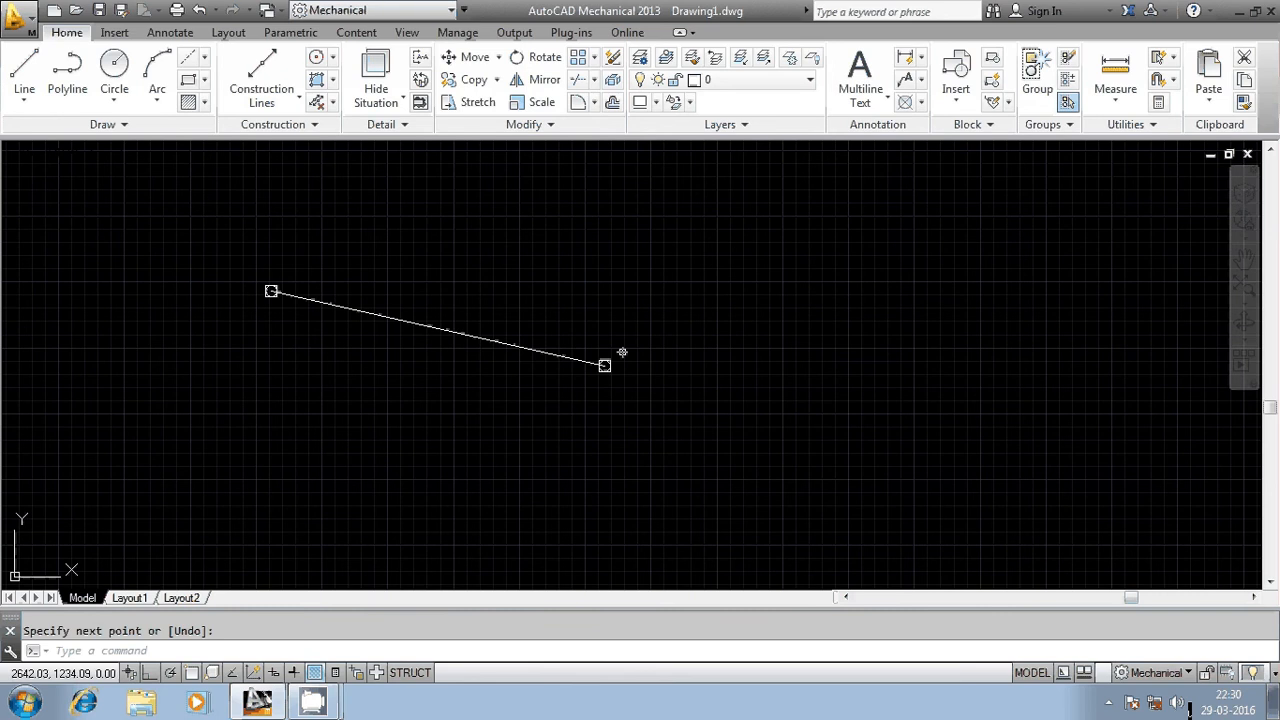
left_click(530, 322)
left_click(435, 383)
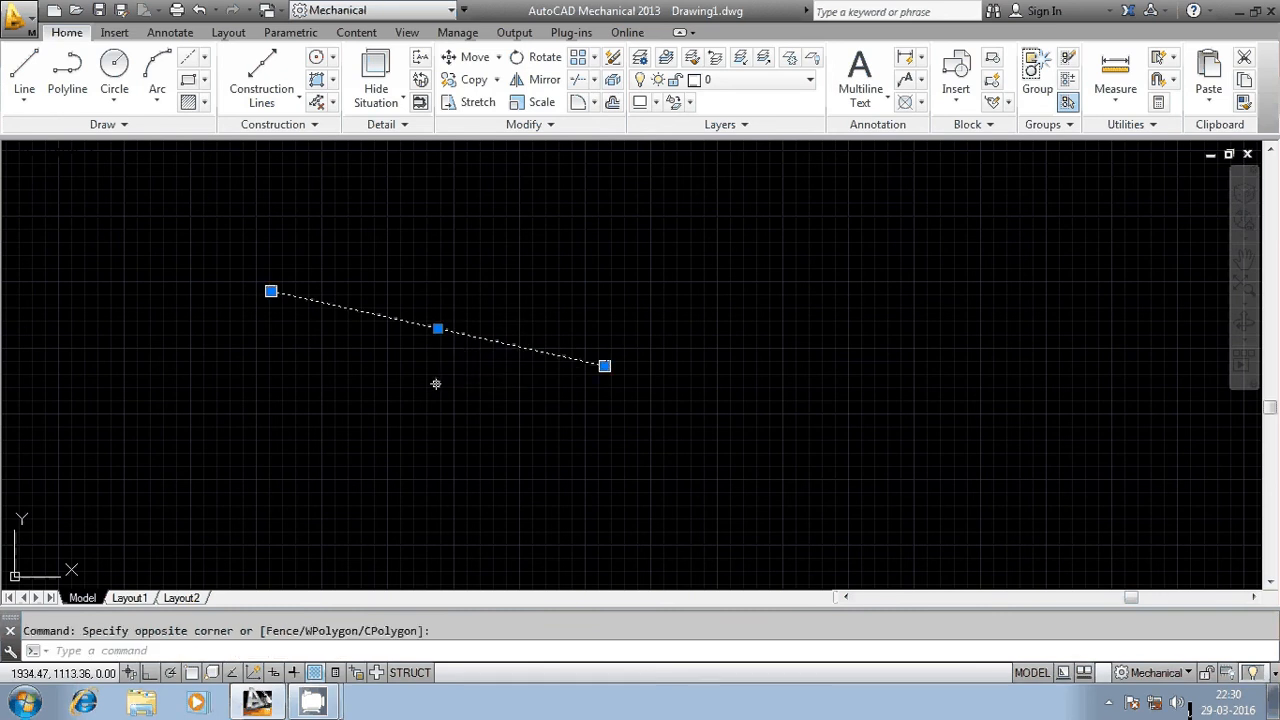
key("Delete")
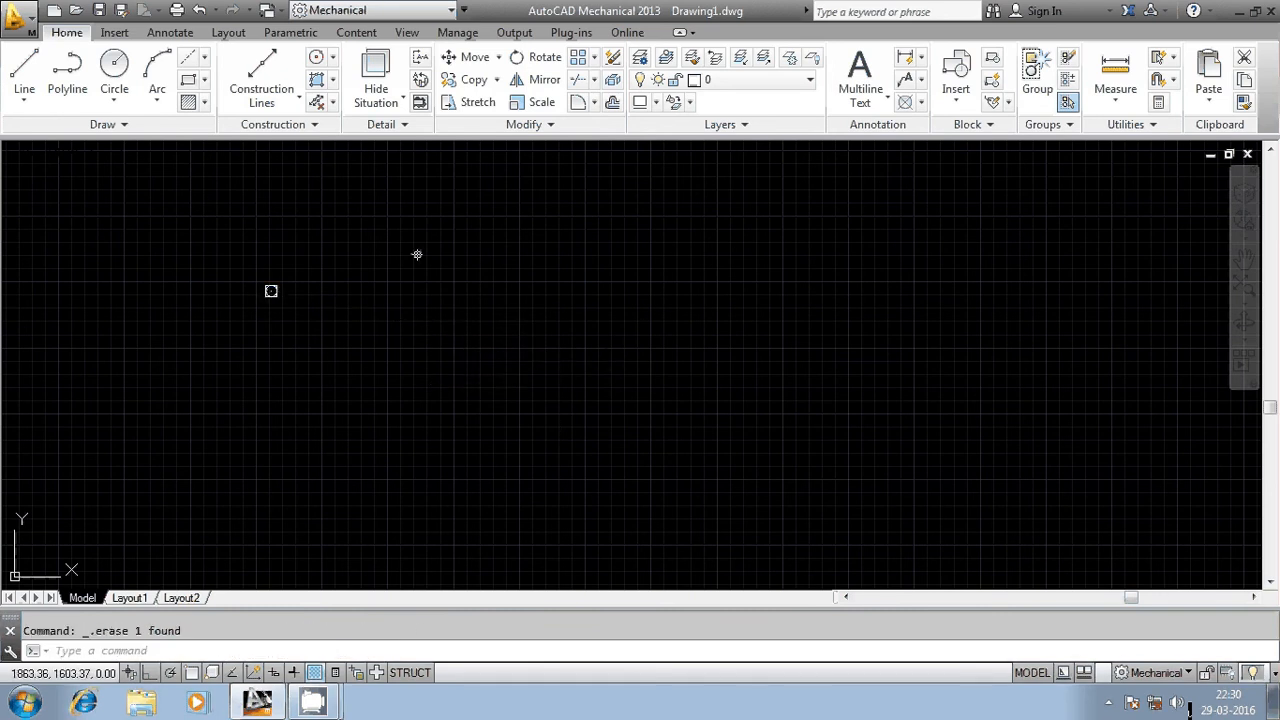
left_click(372, 228)
left_click(233, 344)
key("Delete")
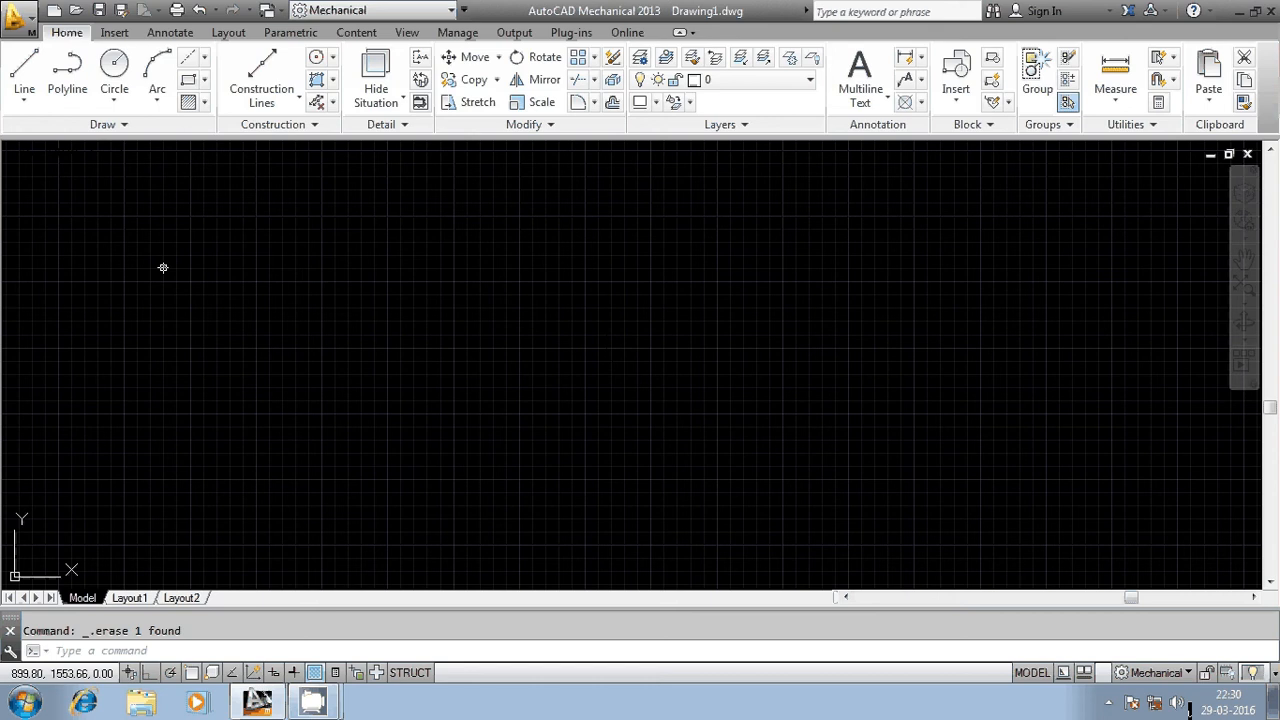
Draw a single line from absolute coordinates 500,500 to 1000,750.
left_click(24, 75)
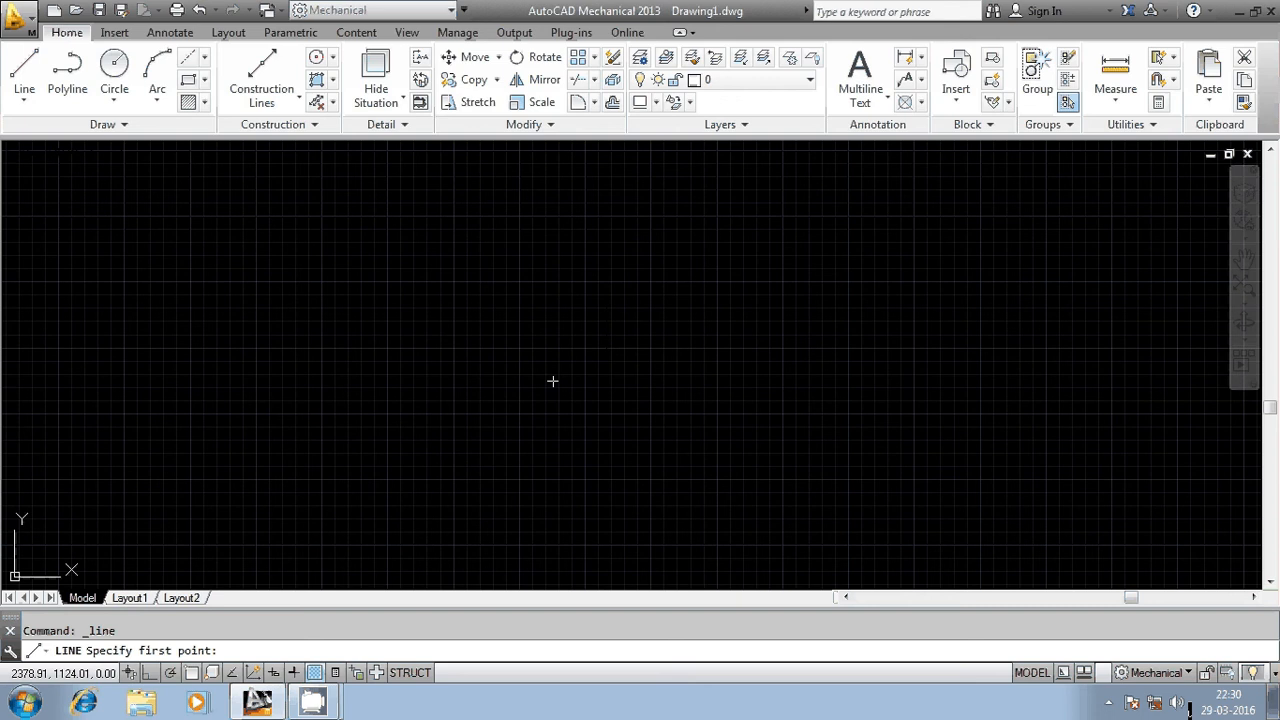
type("5000")
key("BackSpace")
type(",500")
key("Return")
scroll(574, 380, "down", 5)
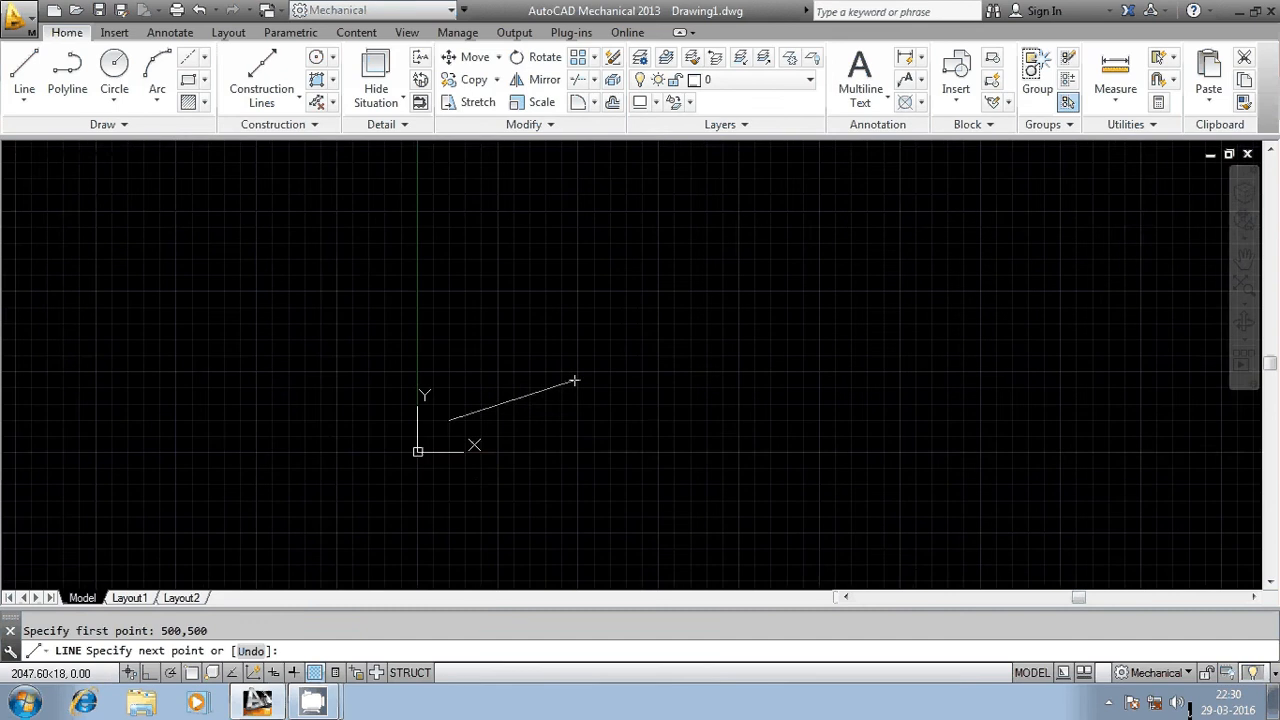
scroll(580, 377, "up", 2)
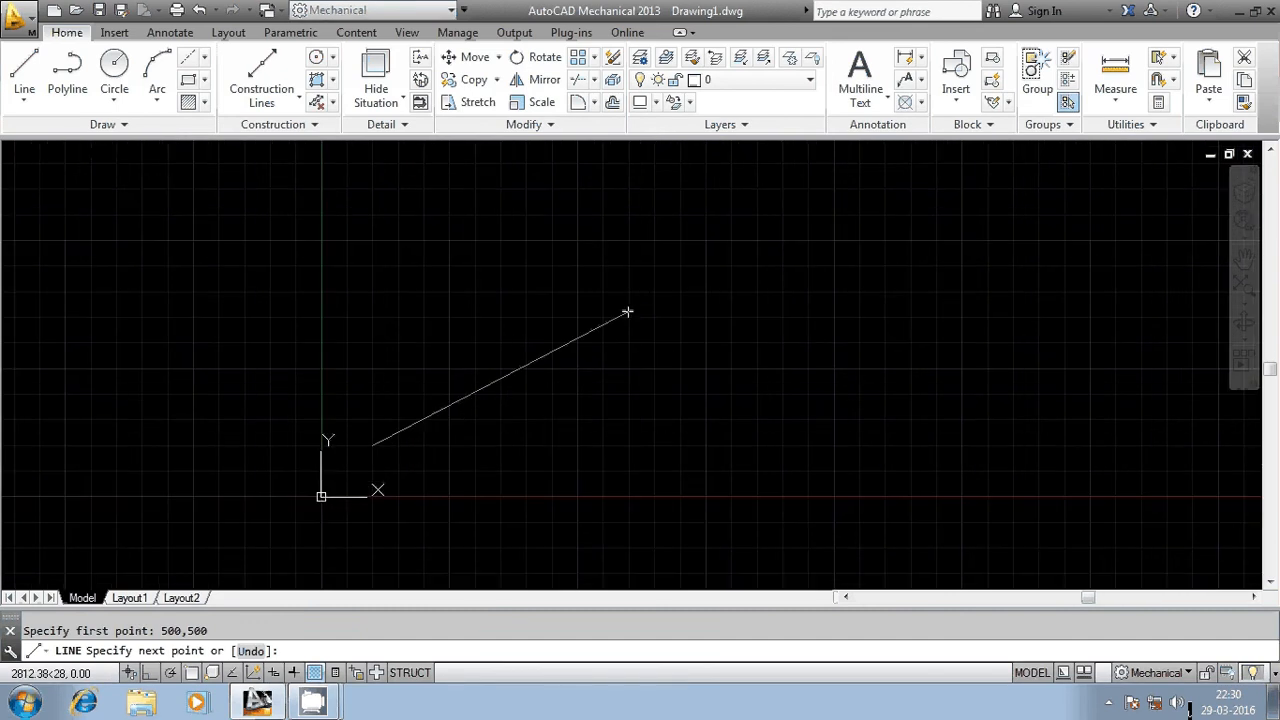
type("1000,750")
key("Return")
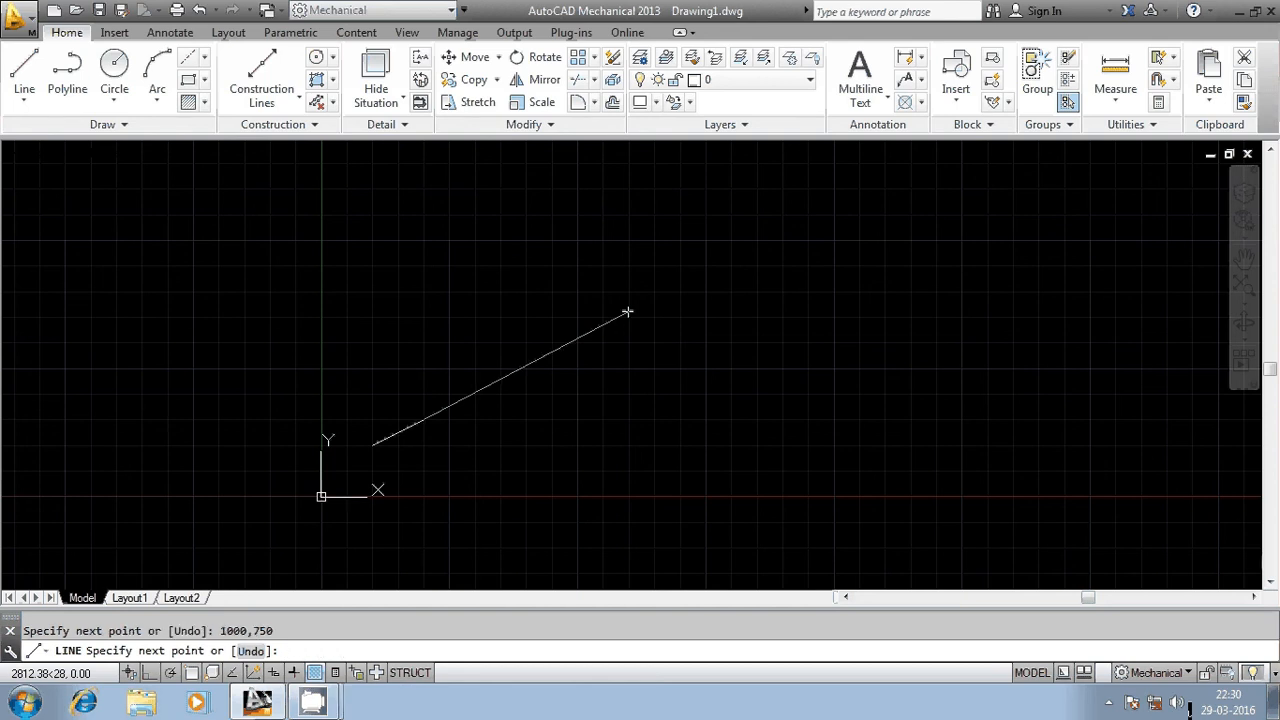
left_click(423, 420)
scroll(388, 438, "up", 6)
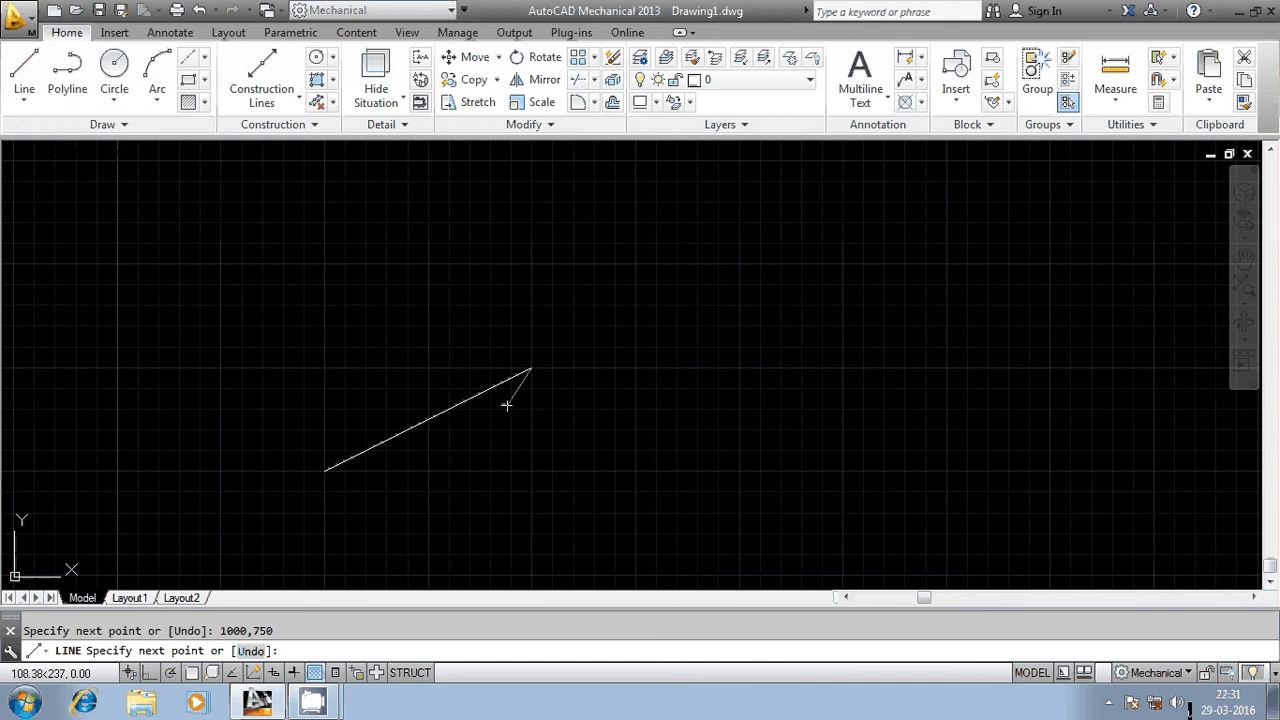
key("Escape")
Erase the line drawn between the two coordinate points.
middle_click_drag(489, 423, 491, 380)
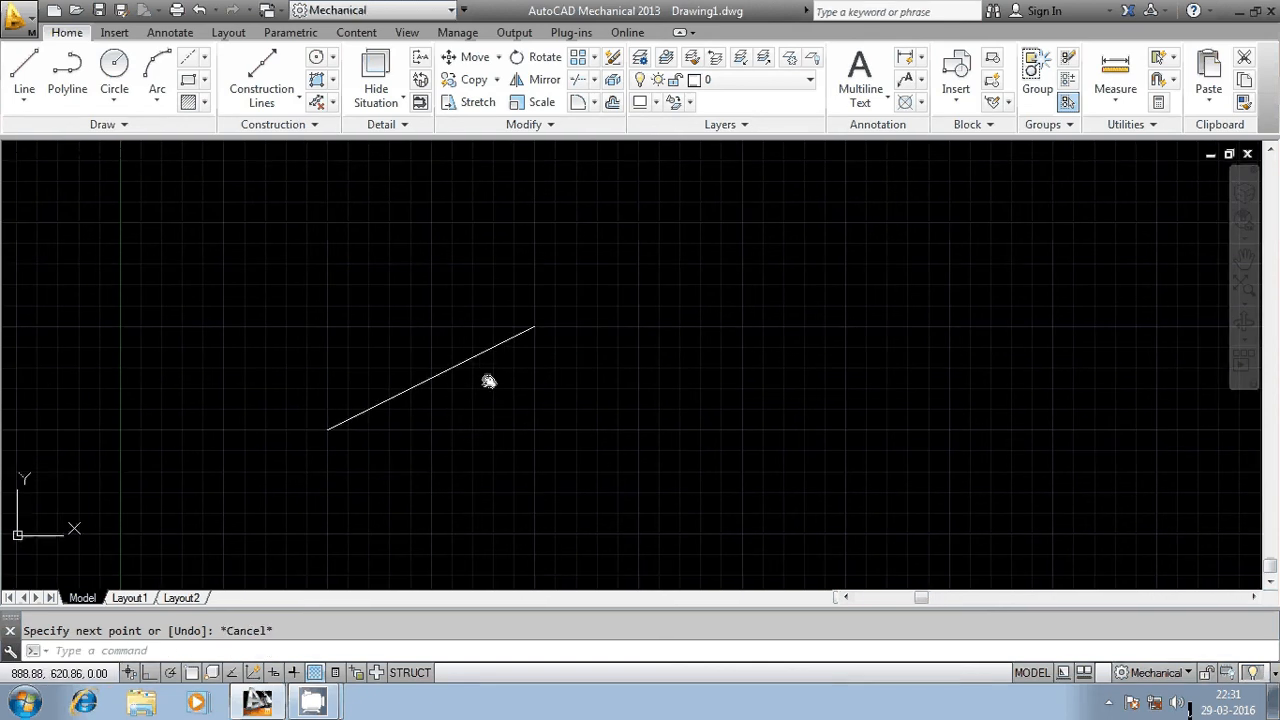
left_click_drag(491, 380, 389, 298)
key("Delete")
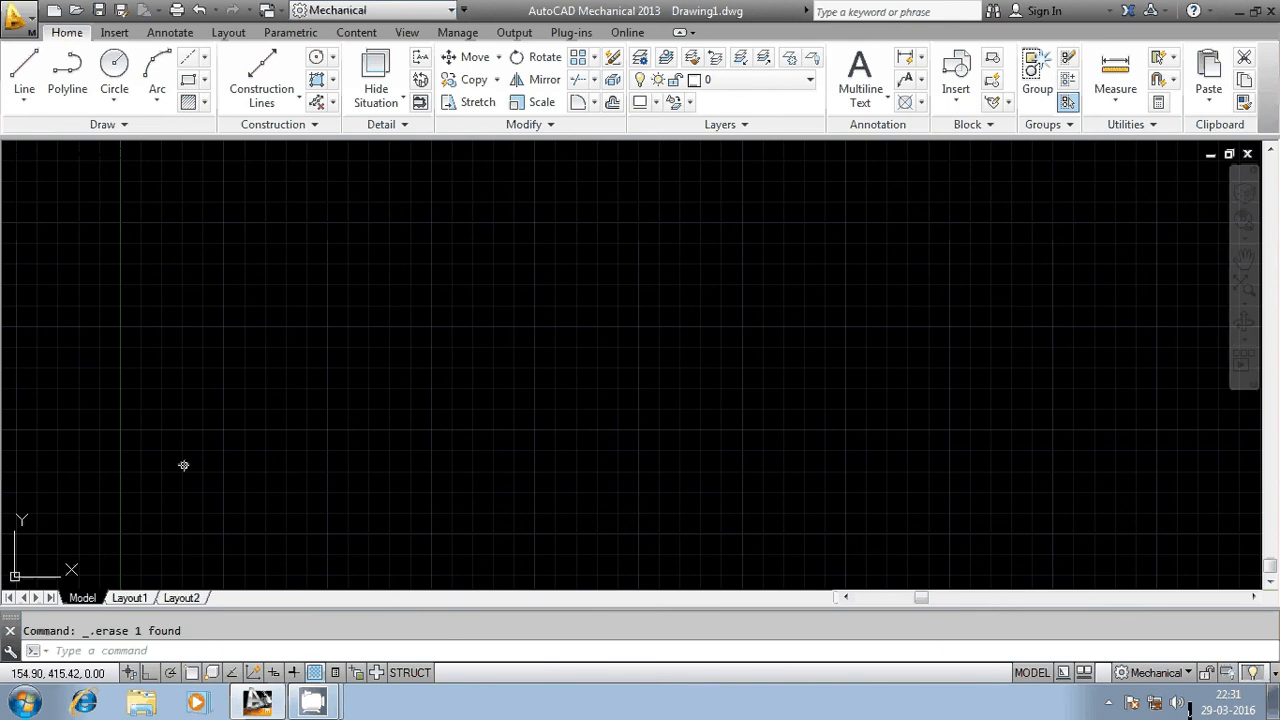
With Ortho mode on, draw a rectangle using the Line command: 500 to the right, 400 up, 500 to the left, and close it.
left_click(24, 75)
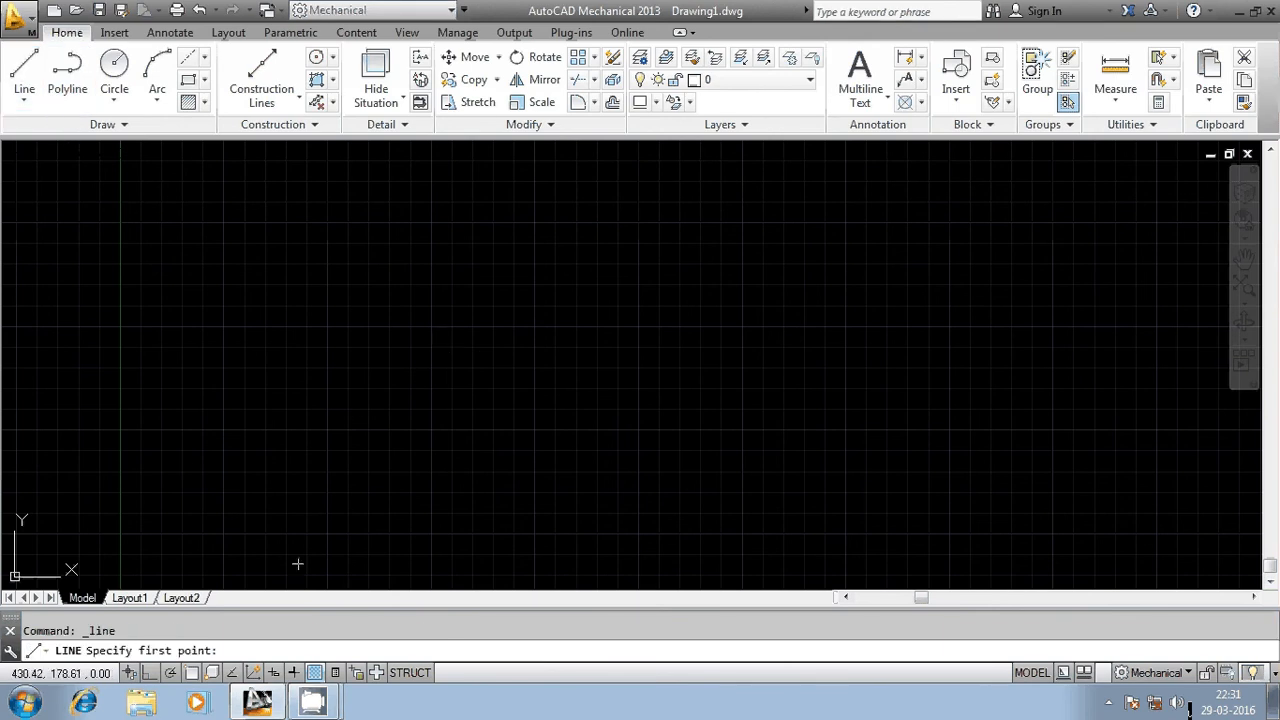
left_click(150, 673)
left_click(318, 433)
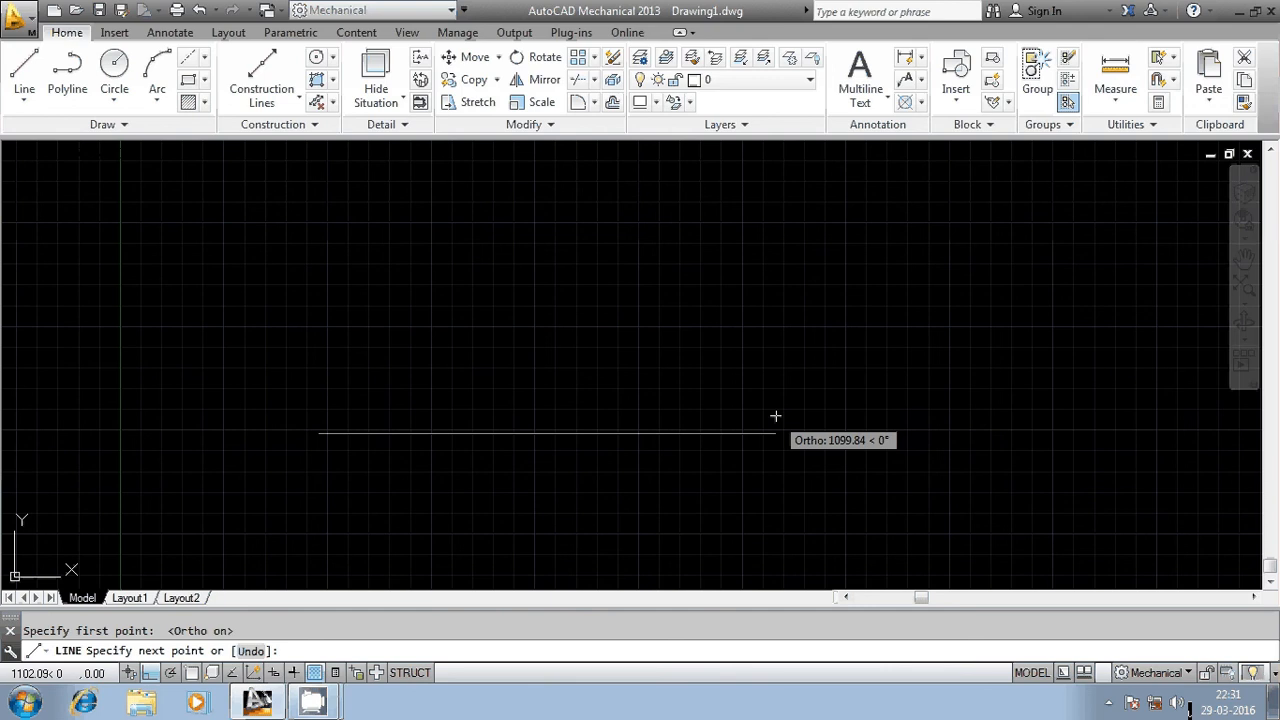
type("500")
key("Return")
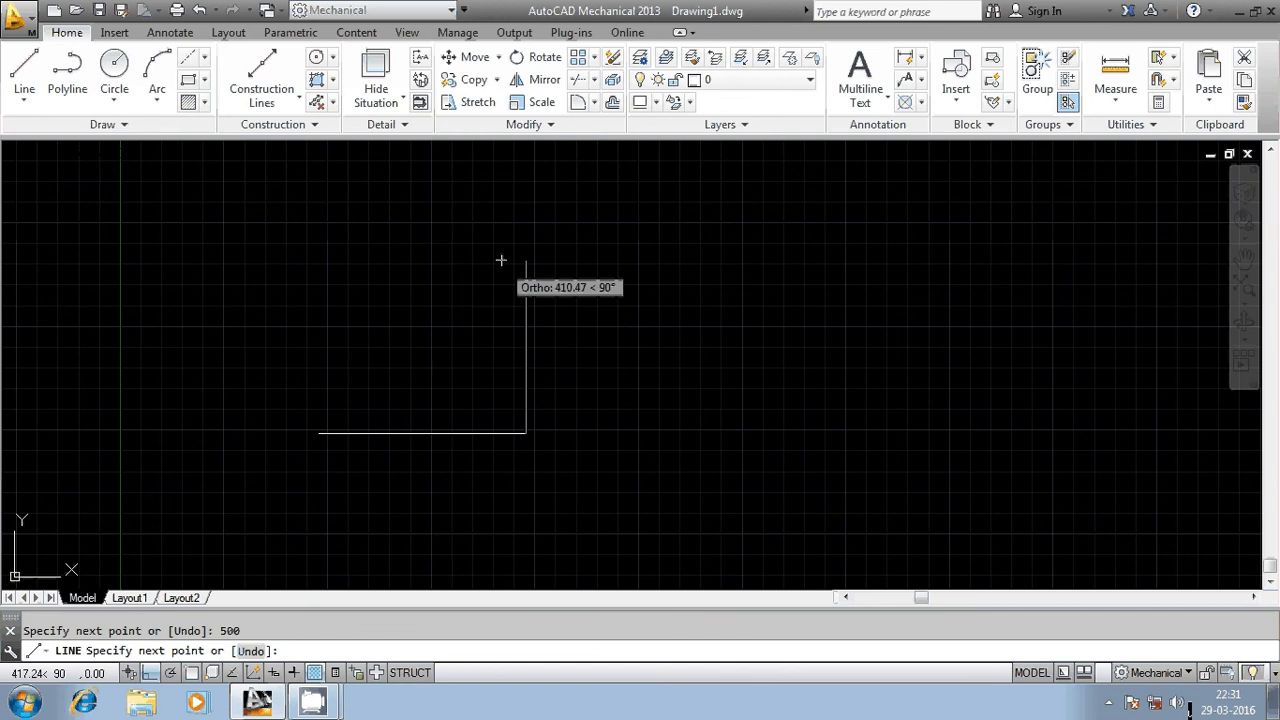
type("400")
key("Return")
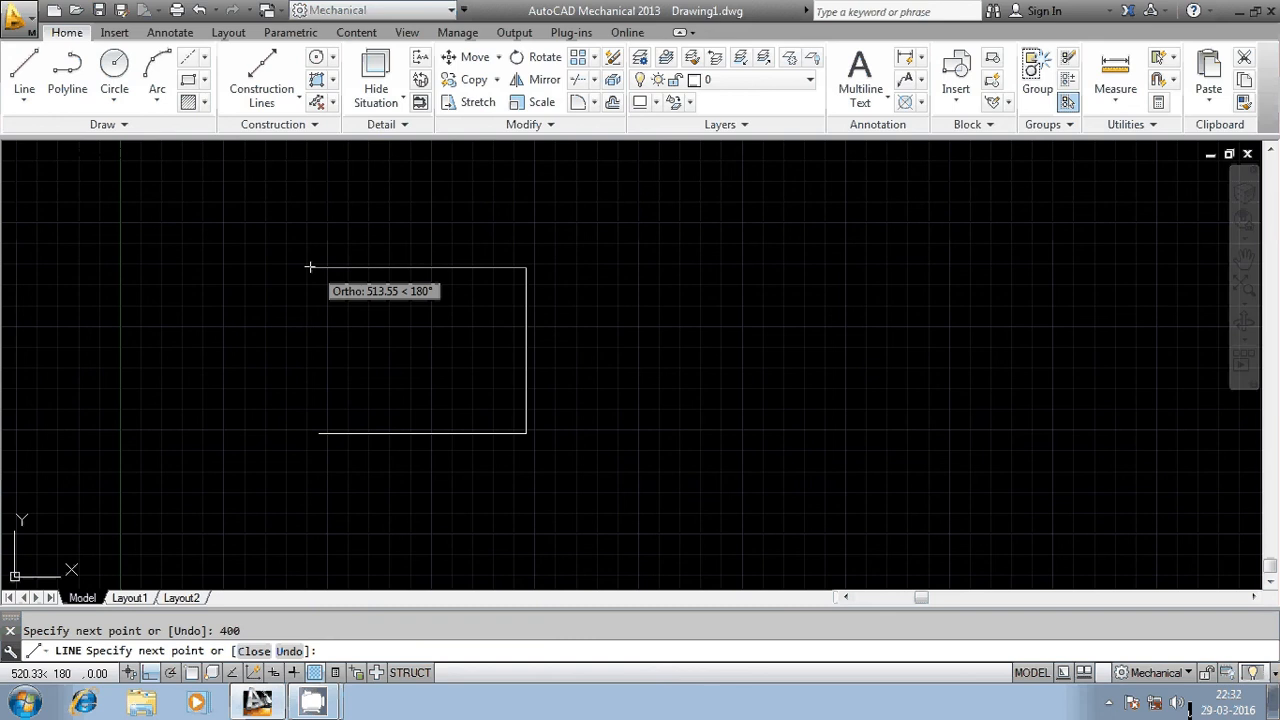
type("500")
key("Return")
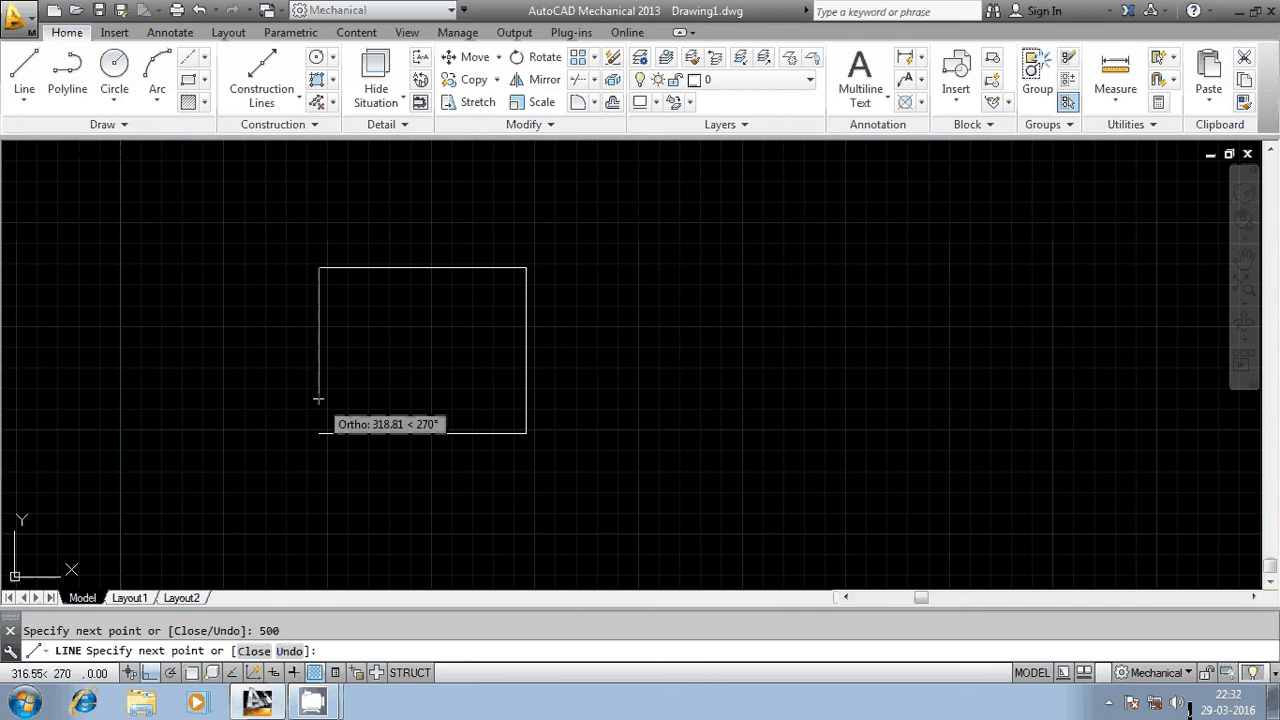
type("c")
key("Return")
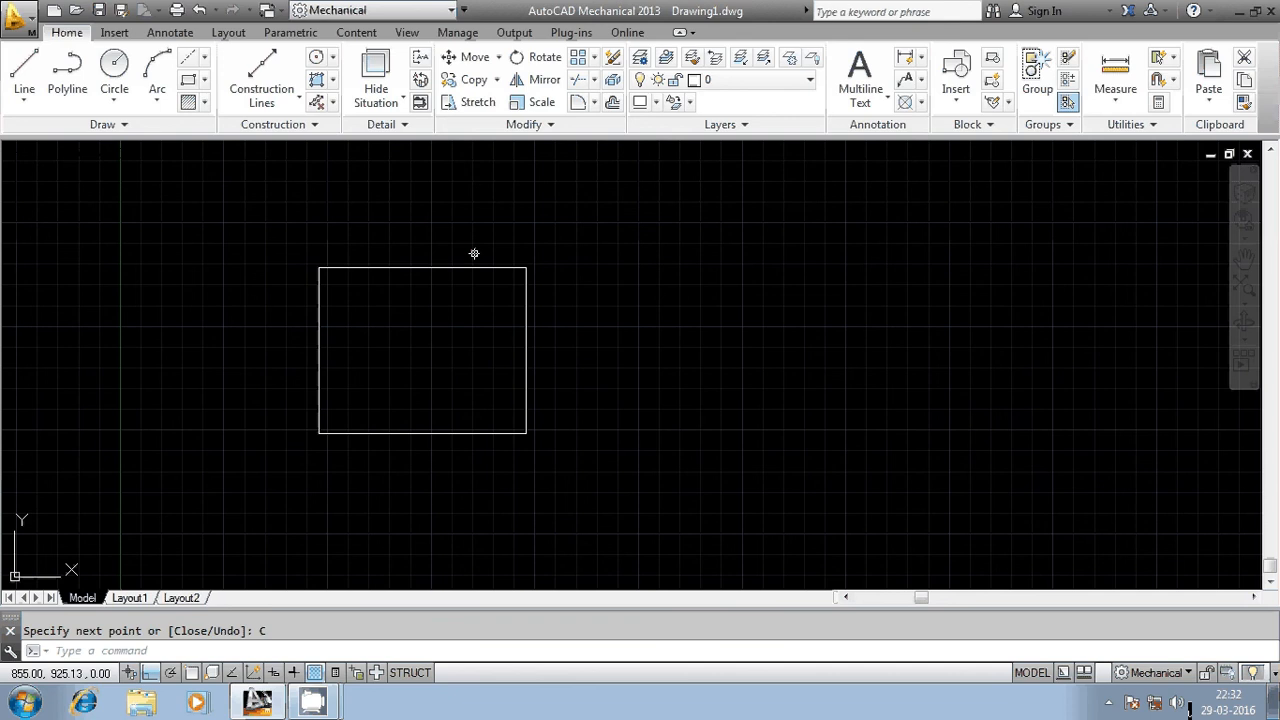
mouse_move(318, 700)
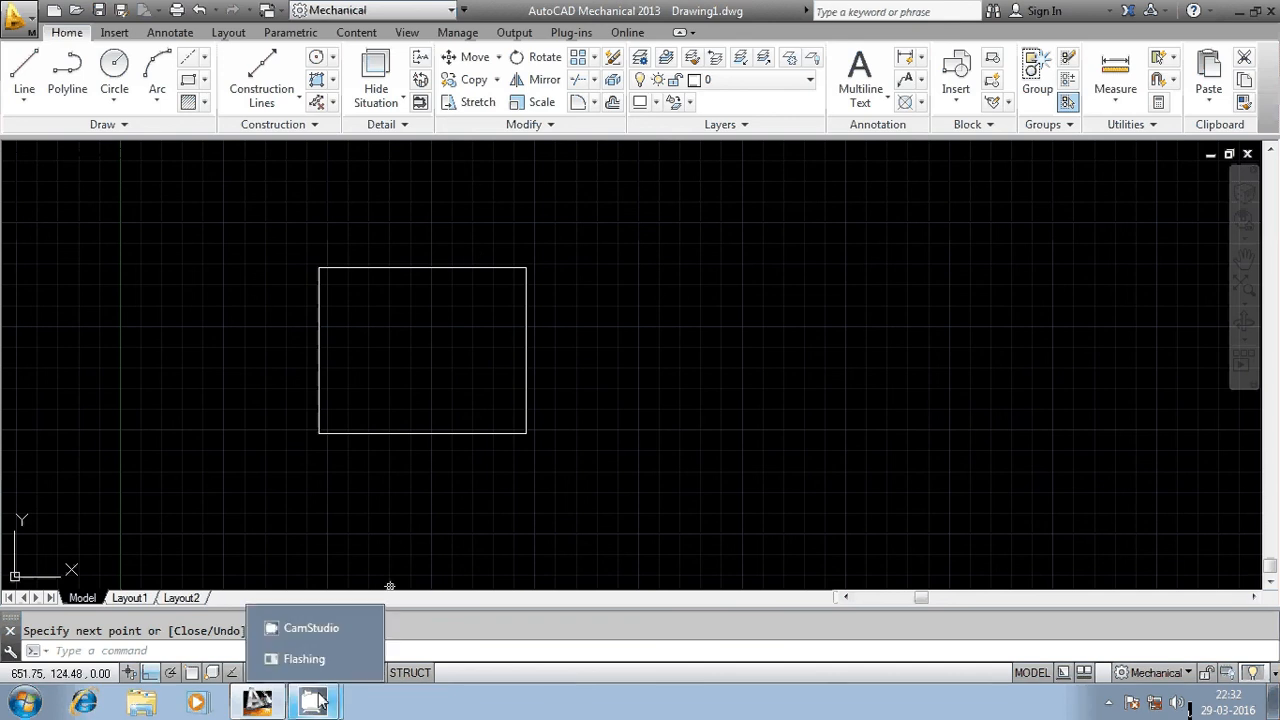
left_click(312, 627)
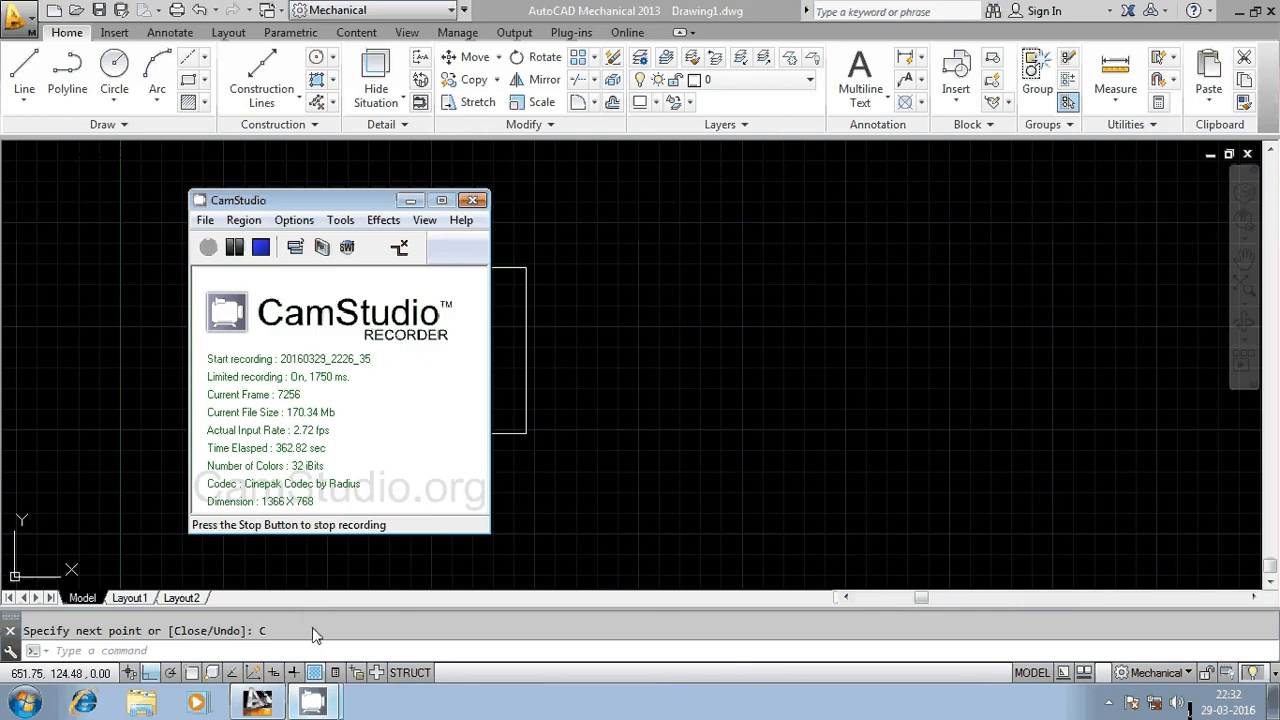